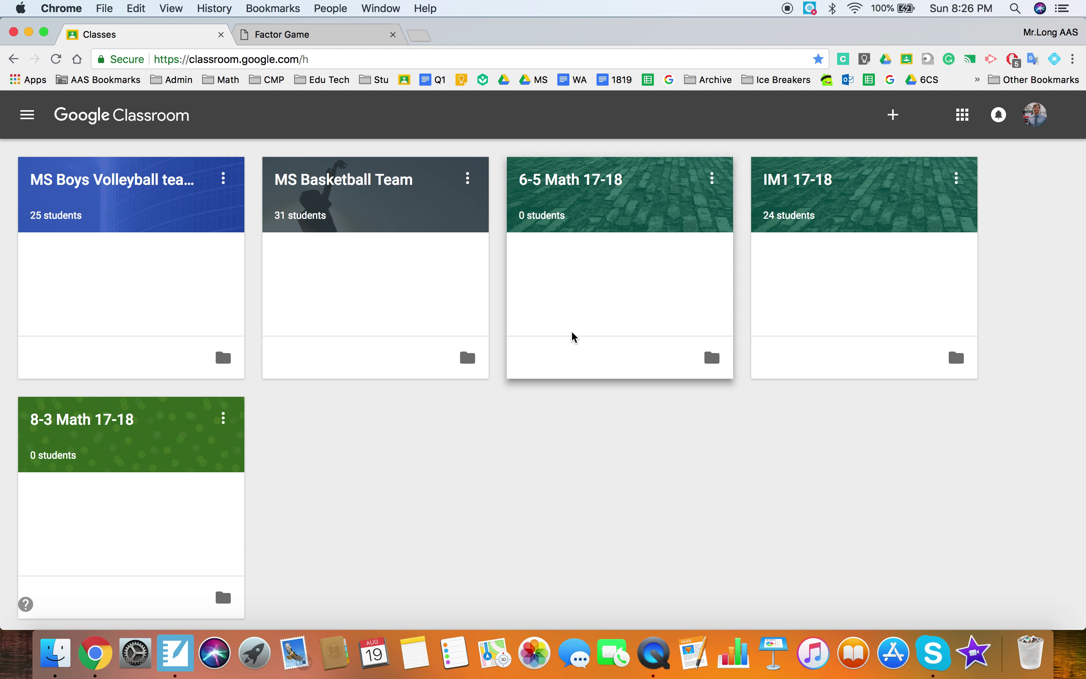
- Start a new class named MS Math 18-19 with section 6-2
click(897, 120)
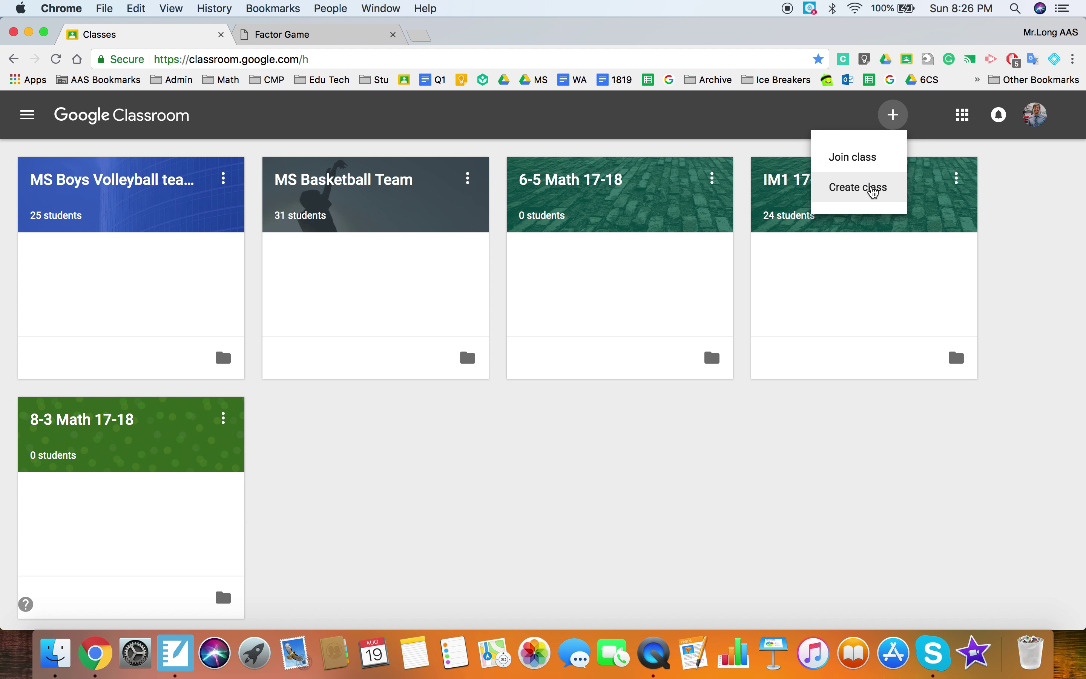
click(874, 188)
click(442, 320)
text(MS Math 18-19)
key(Tab)
text(6-2)
click(437, 390)
- Enter Math as the subject and create the MS Math 18-19 class
text(Math)
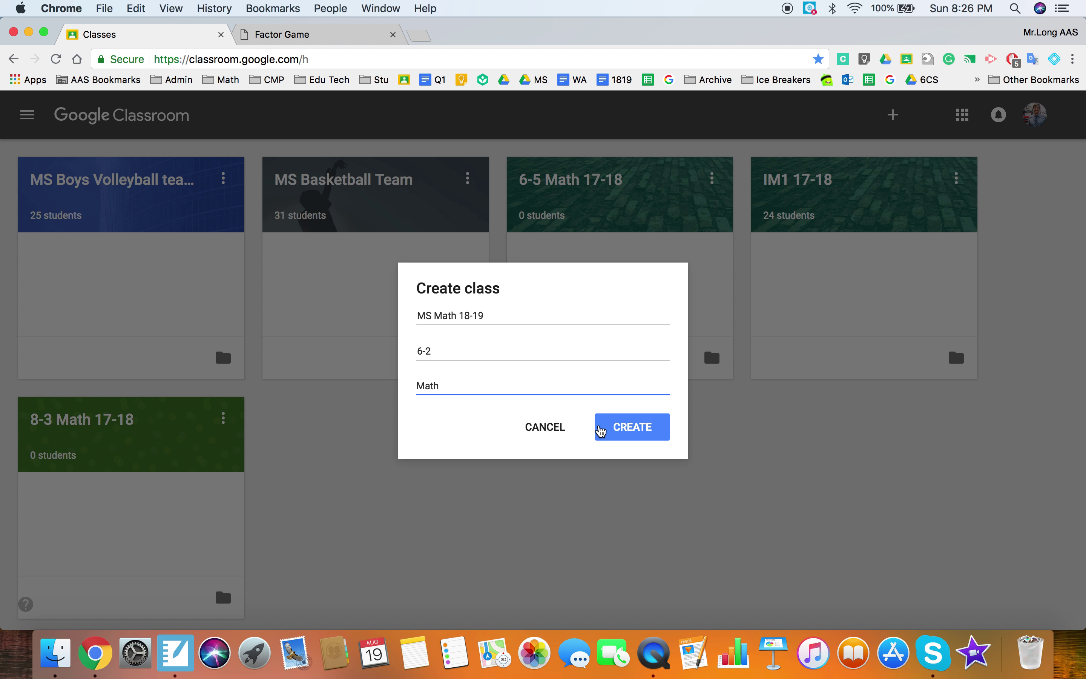
click(612, 429)
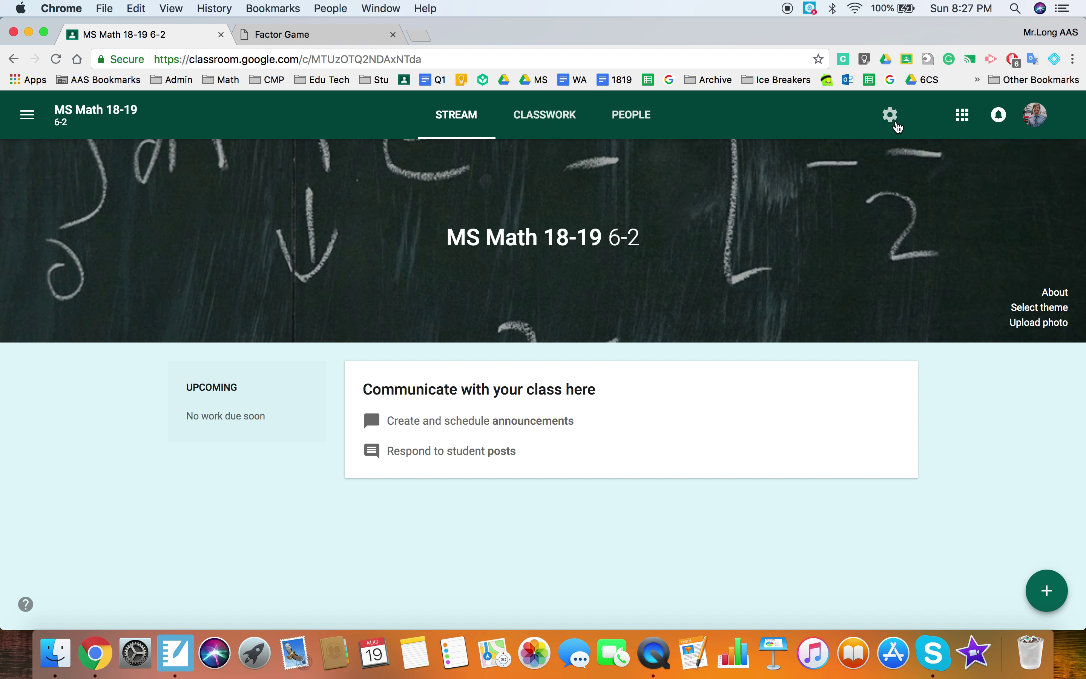
- Display the class code enlarged in full screen, then close the display
click(890, 115)
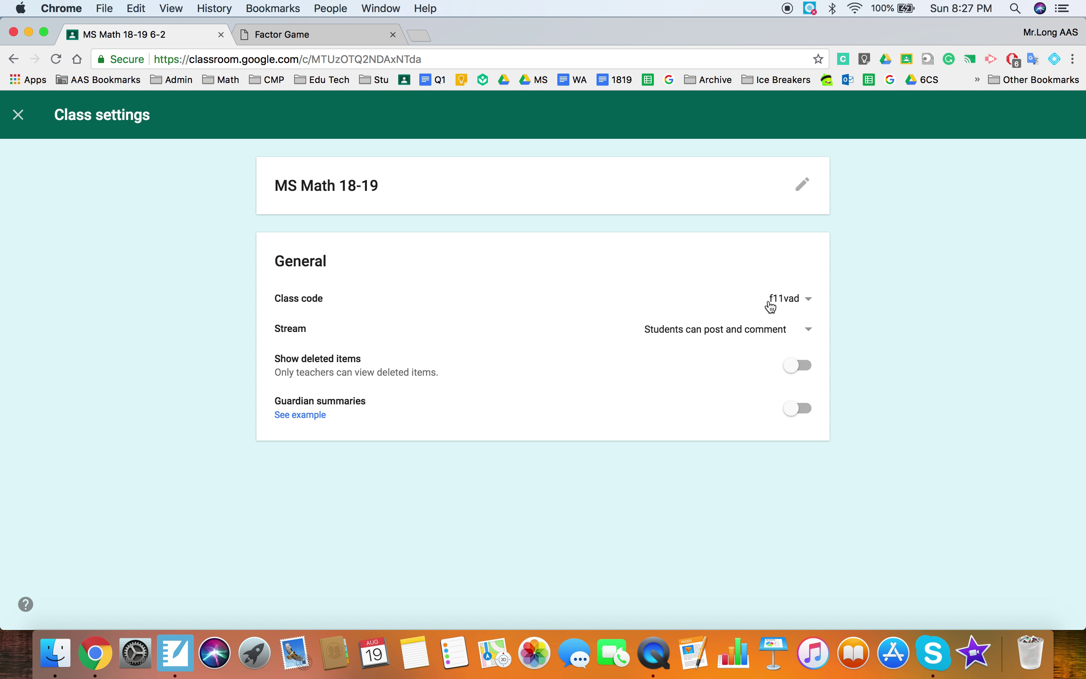
click(803, 300)
click(782, 336)
click(680, 441)
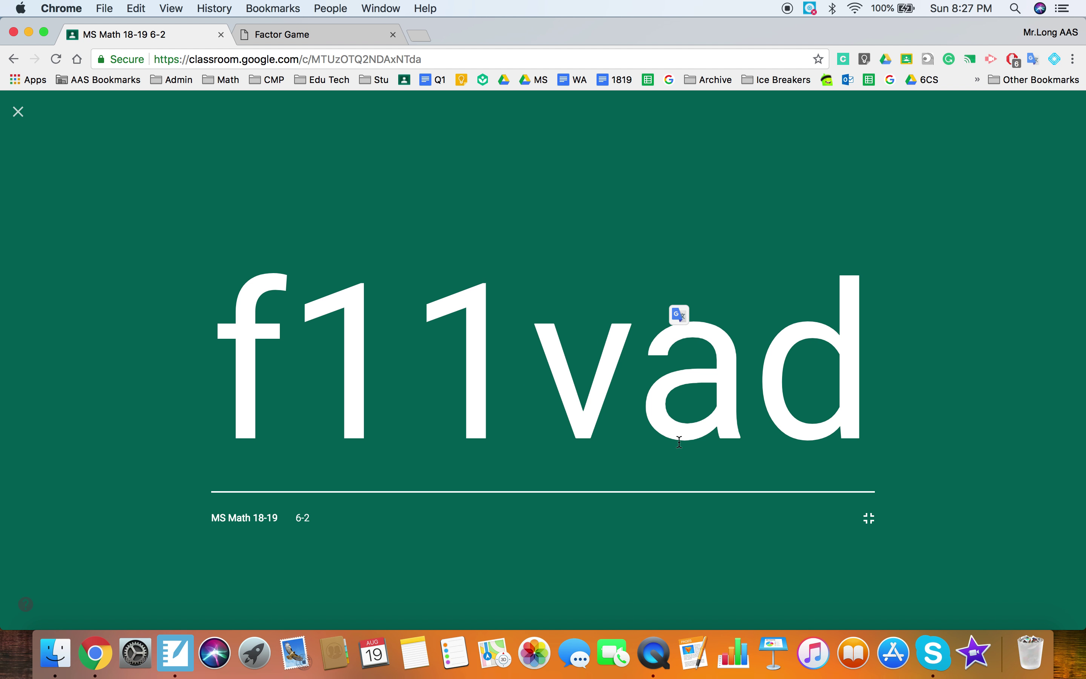
click(869, 519)
click(748, 278)
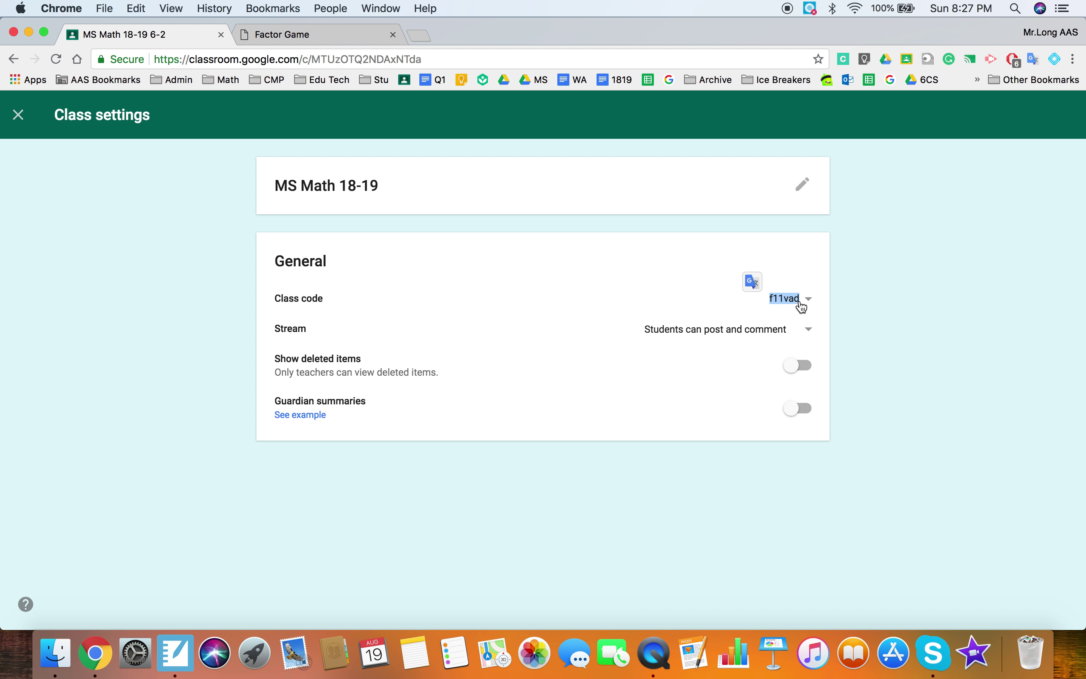
- Use the class code options to reset the code, then close class settings
click(800, 305)
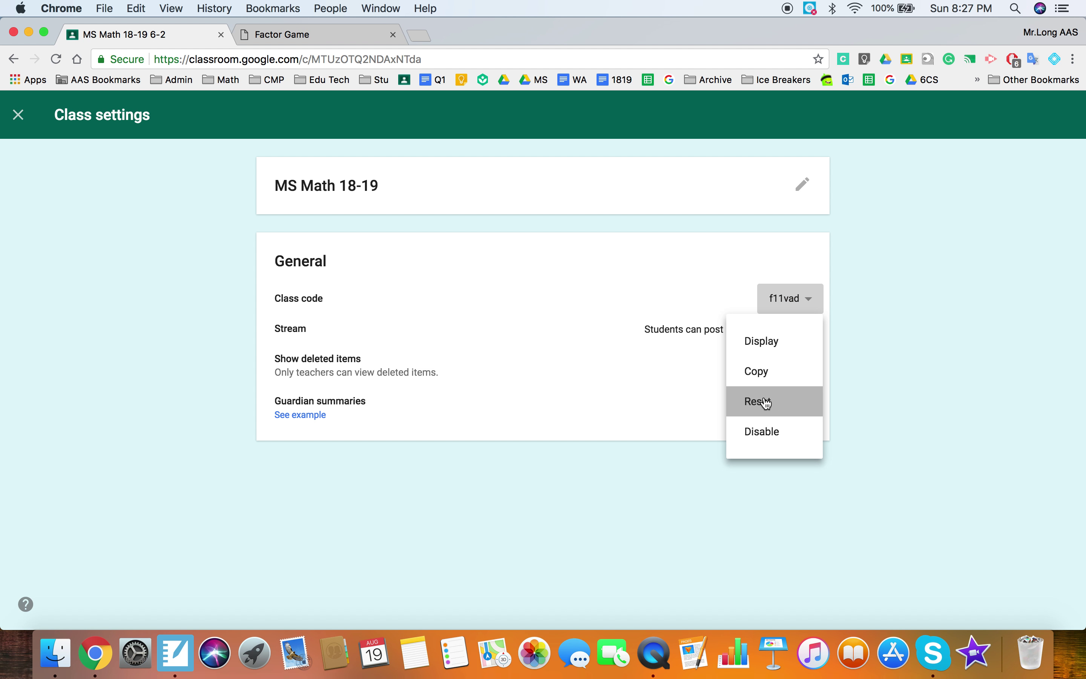
key(Escape)
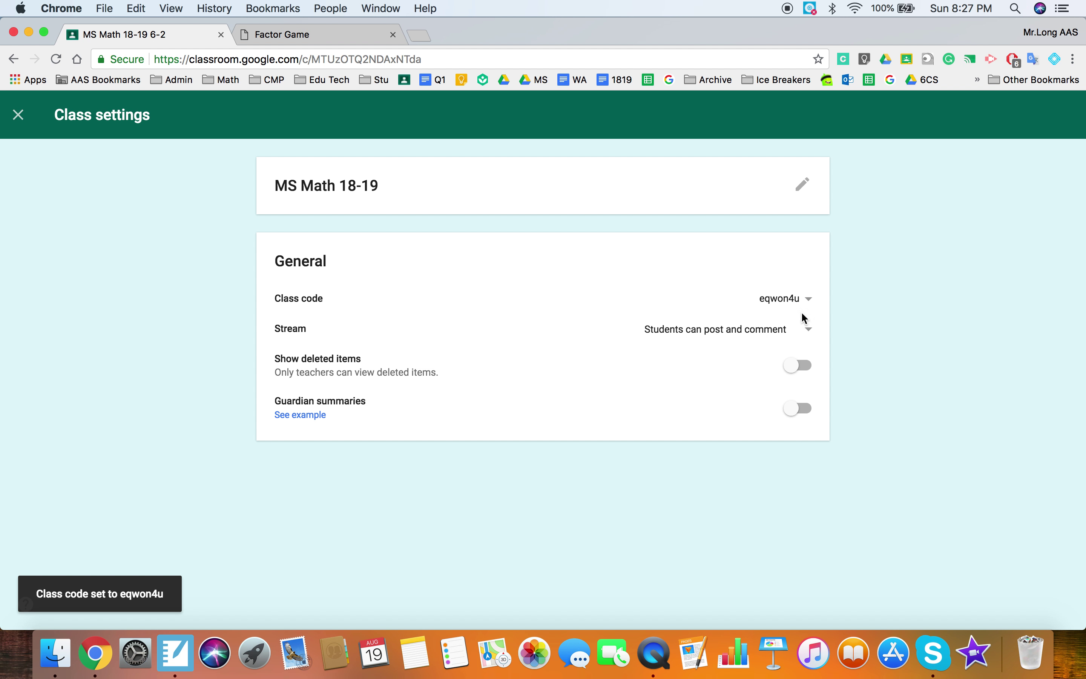
click(804, 304)
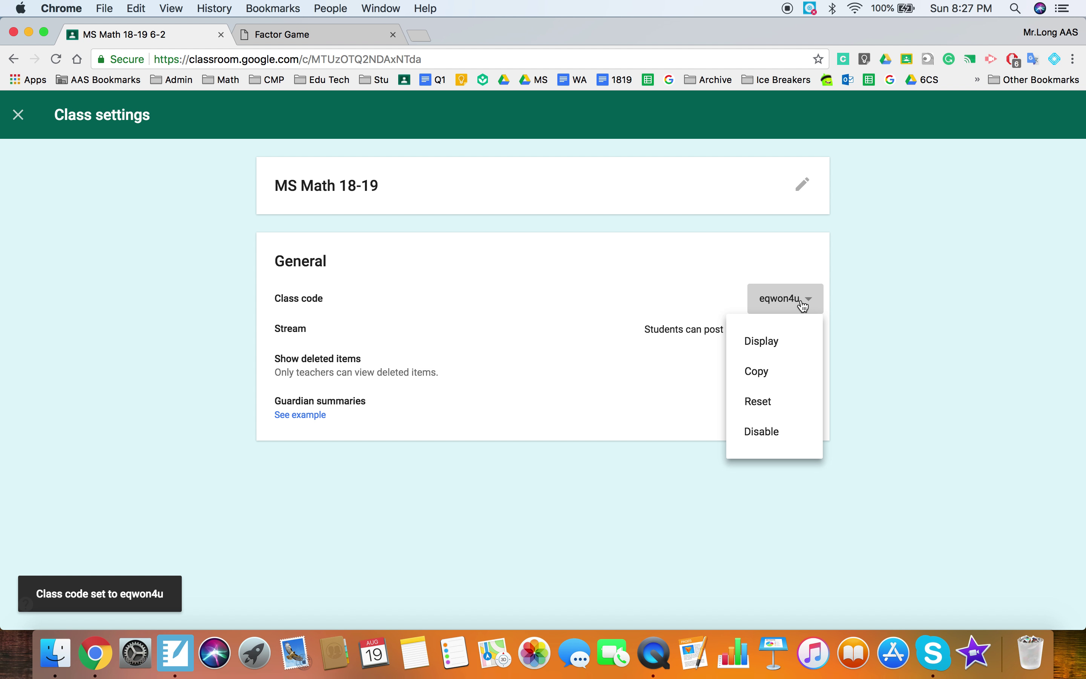
click(693, 259)
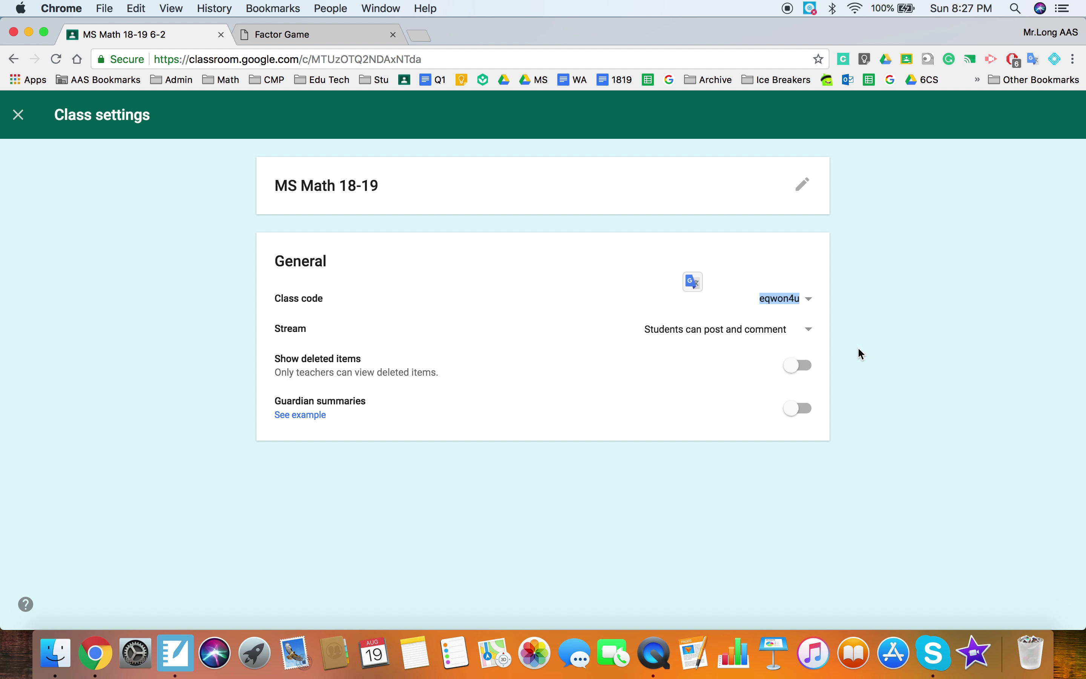
click(19, 116)
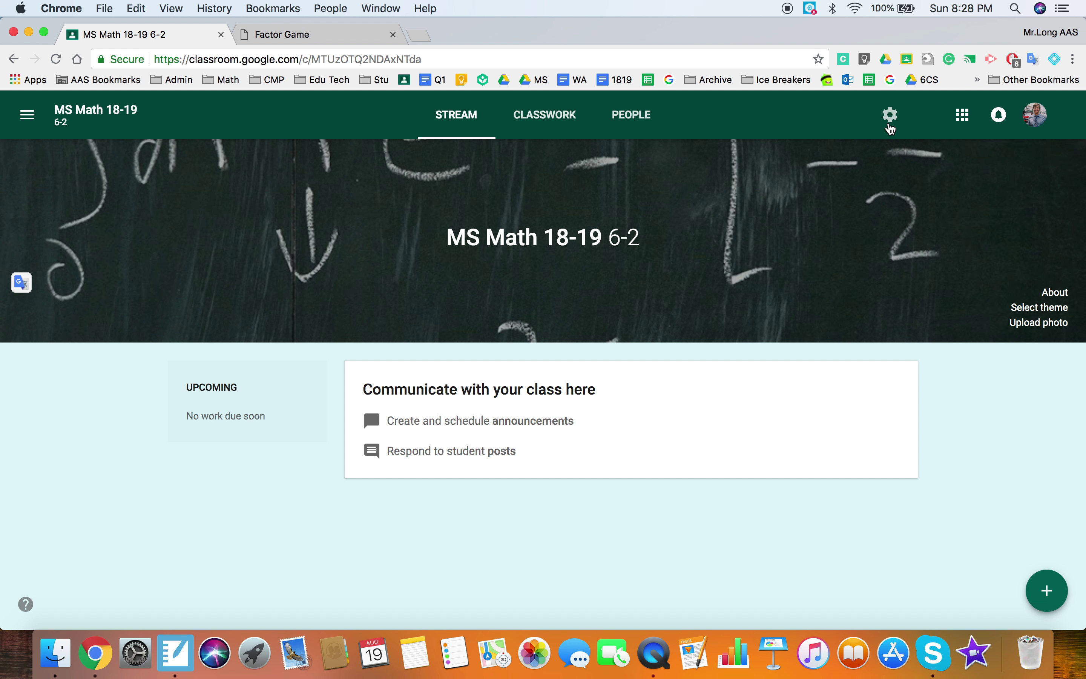
- Keep students able to post and comment, show deleted items, and open the guardian summary example
click(890, 117)
click(798, 335)
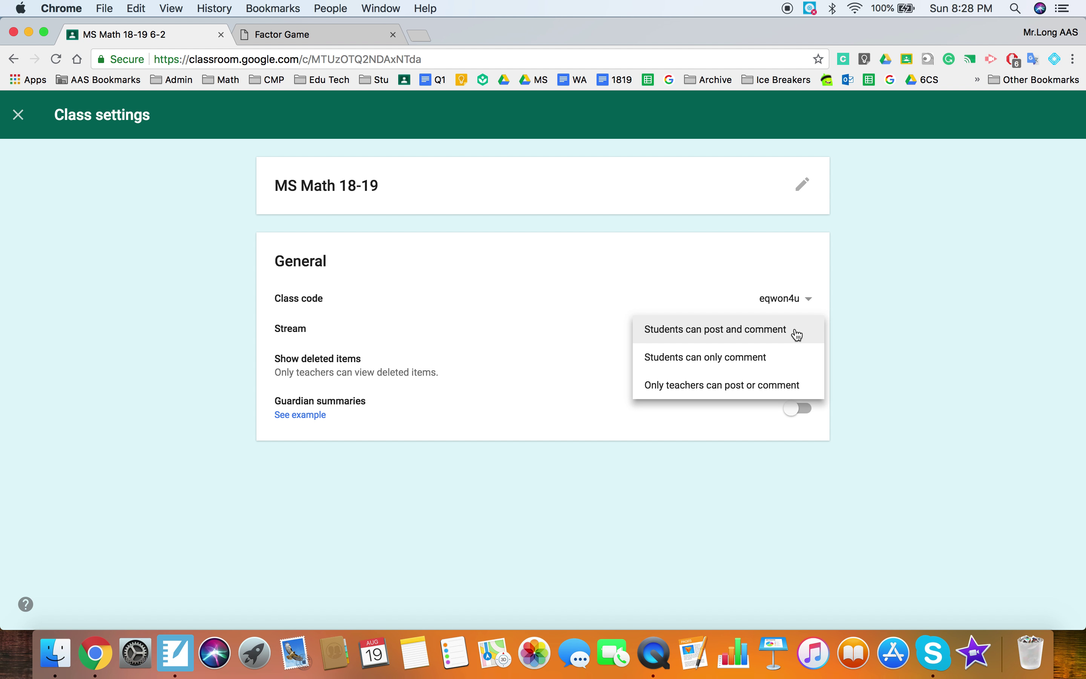
click(740, 338)
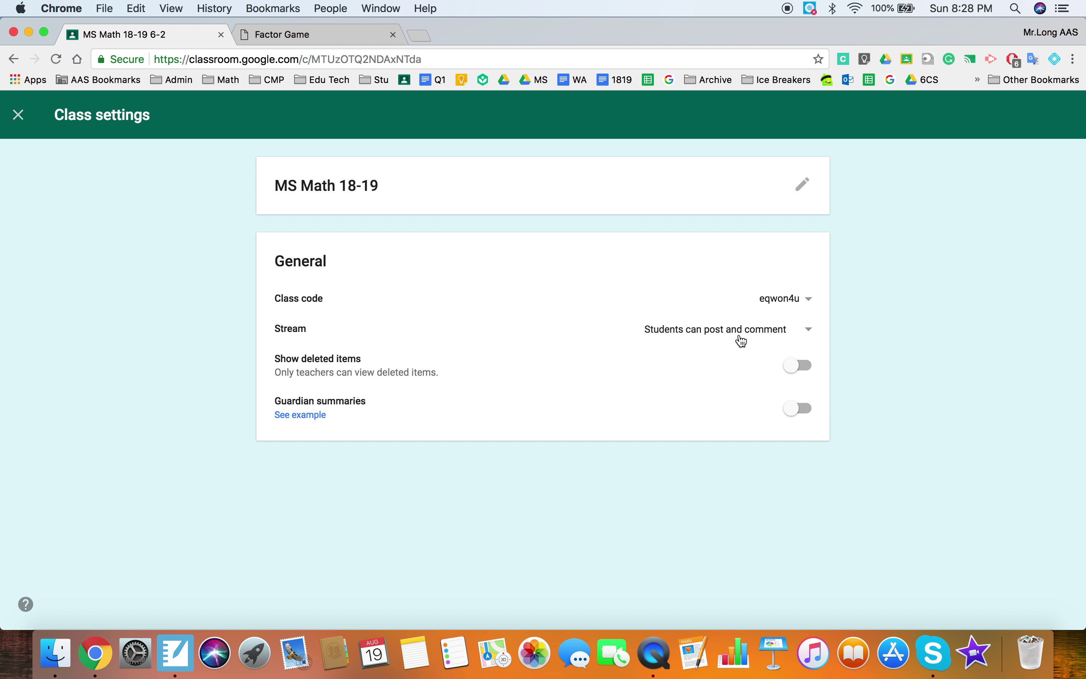
click(802, 366)
click(305, 416)
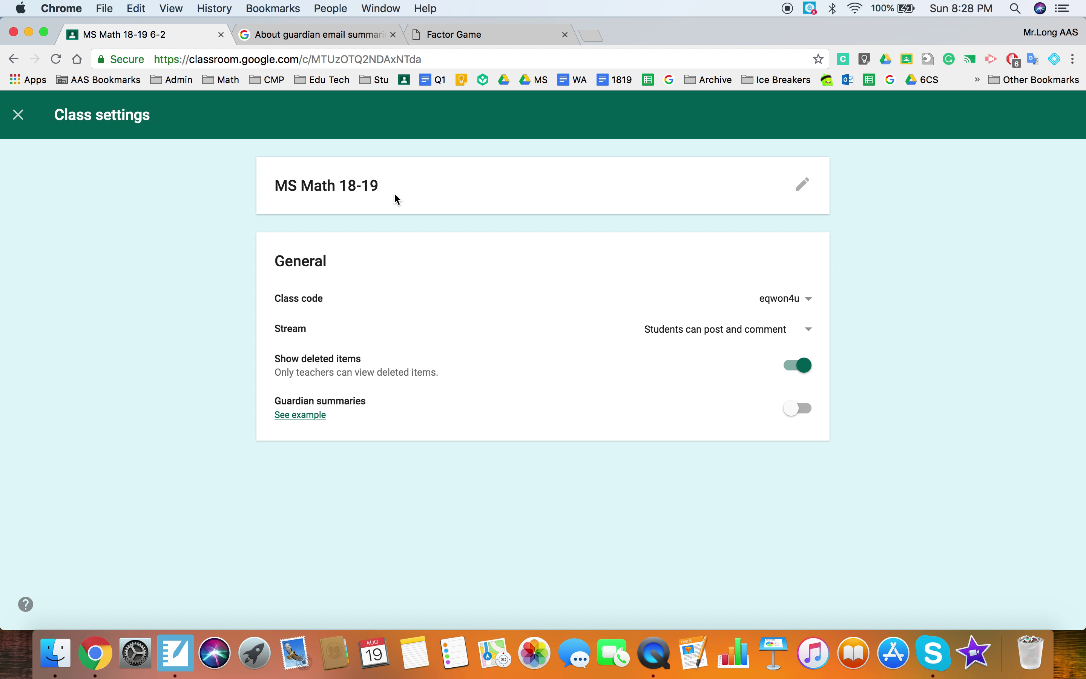
- Decline guardian email summaries, browse the sample summary article, and return to class settings
click(810, 415)
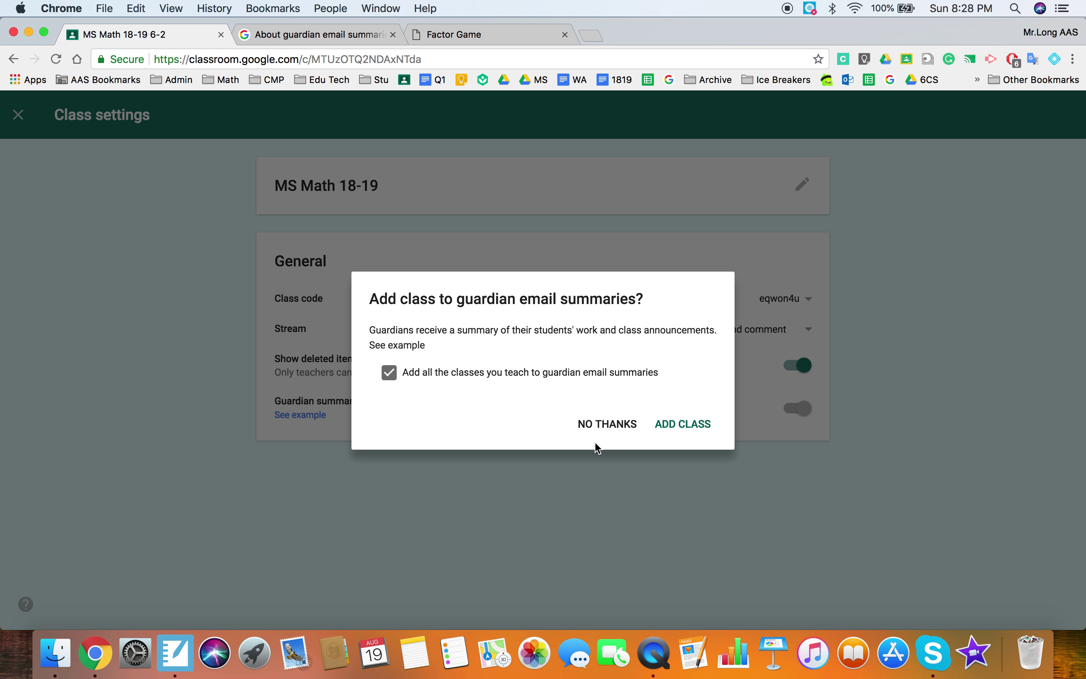
click(616, 431)
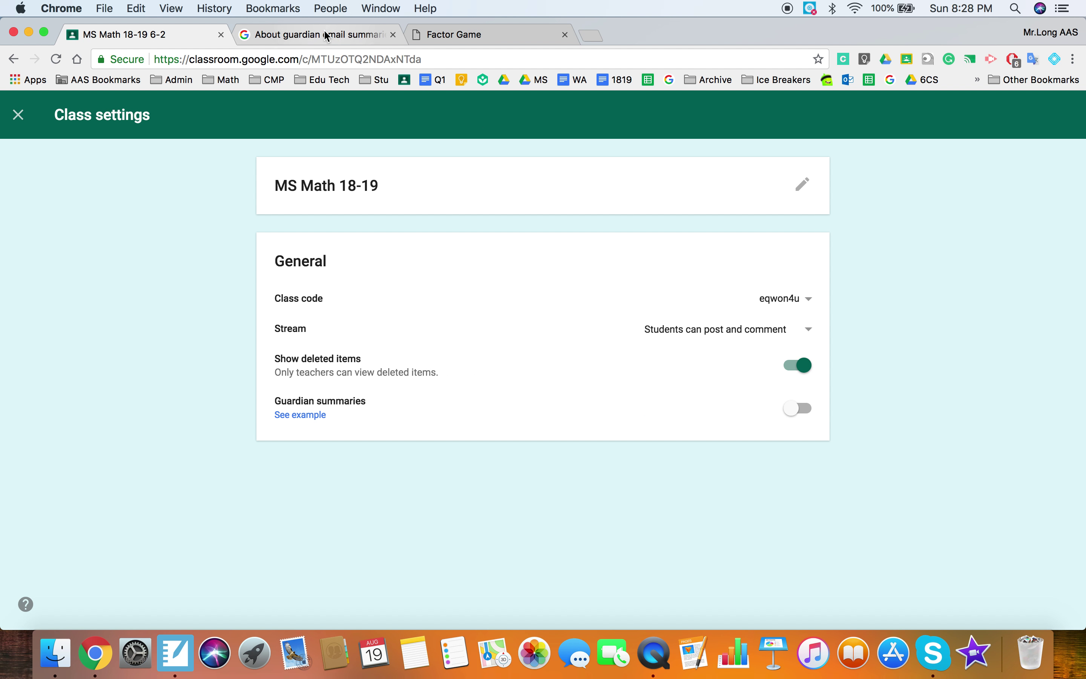
click(324, 31)
scroll(520, 384, down, 10)
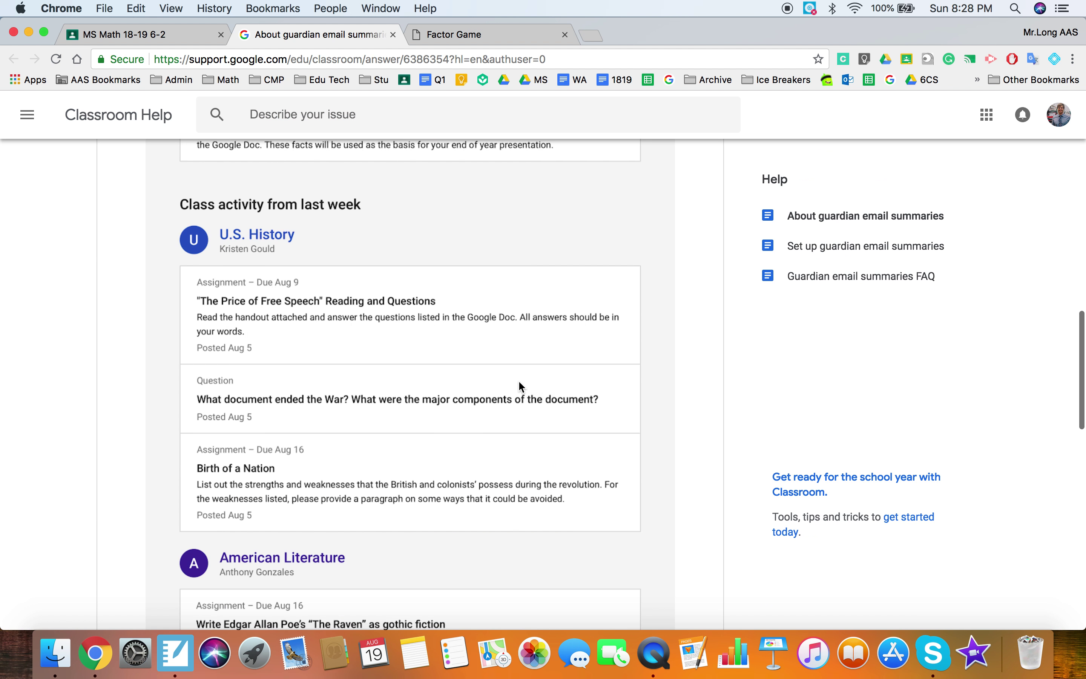
scroll(519, 383, up, 10)
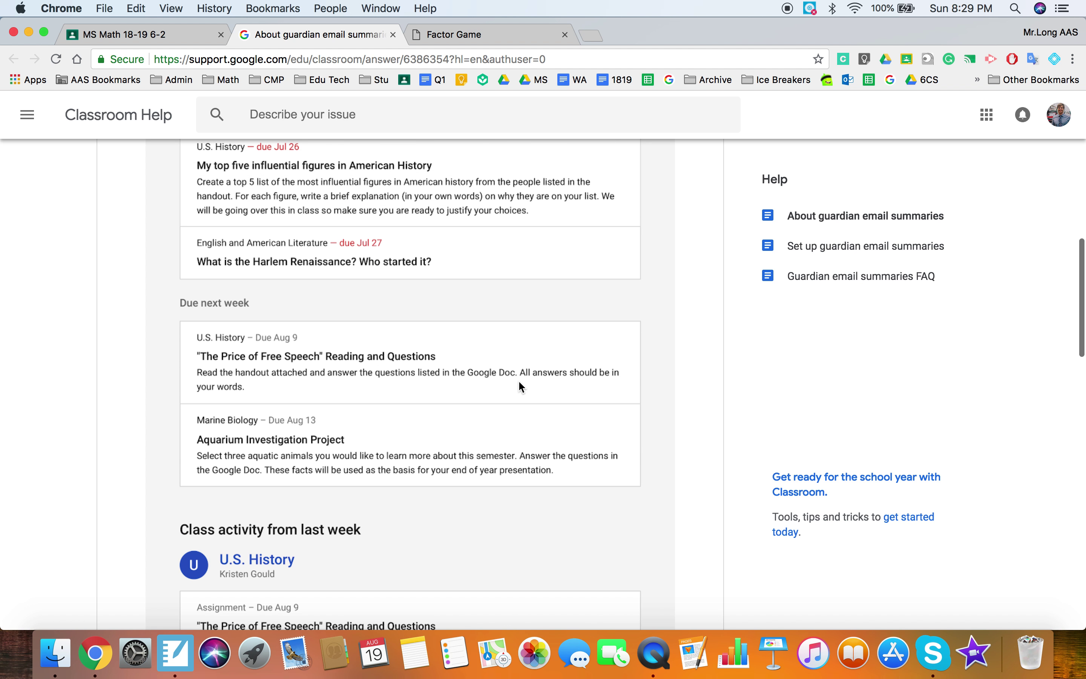
scroll(519, 382, up, 2)
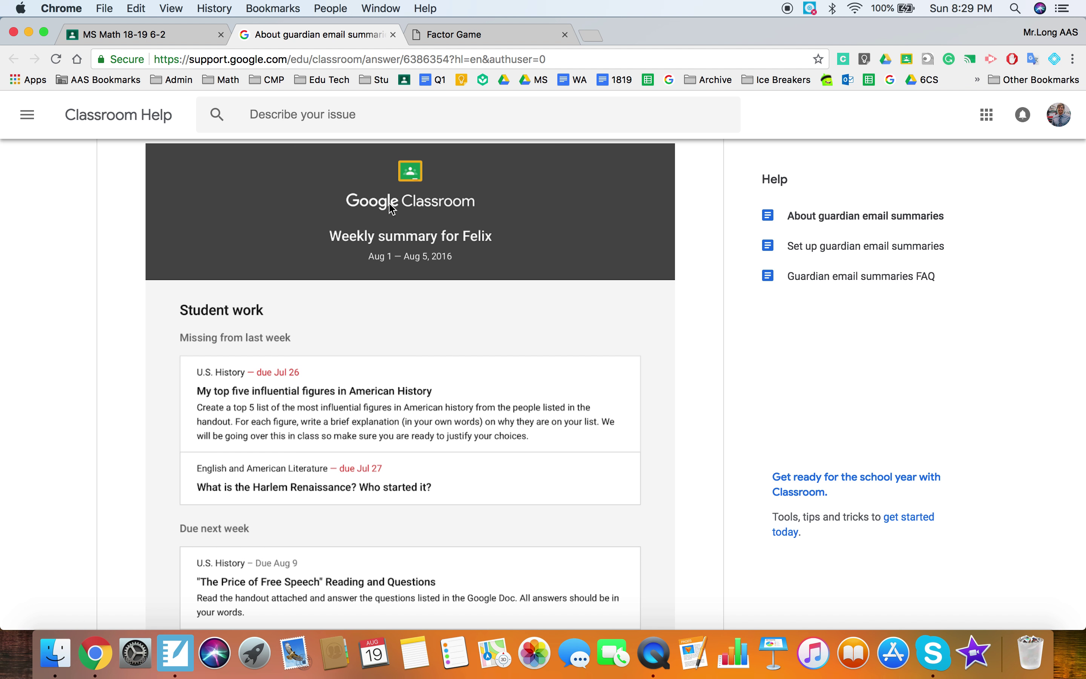
scroll(318, 333, down, 7)
scroll(319, 336, down, 15)
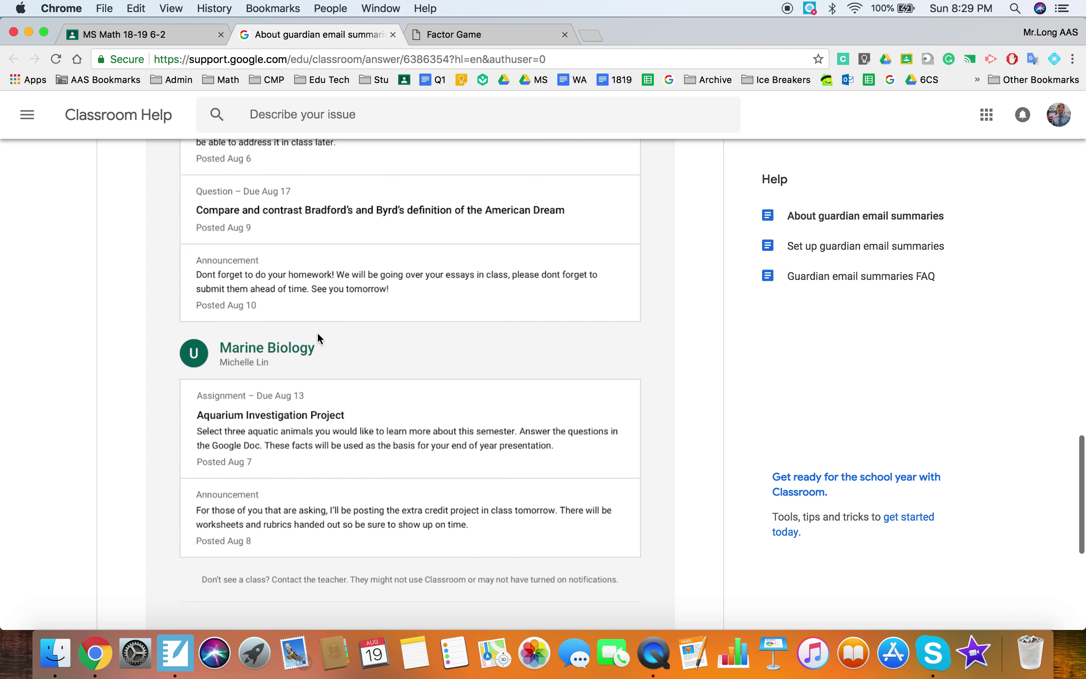
scroll(318, 333, up, 20)
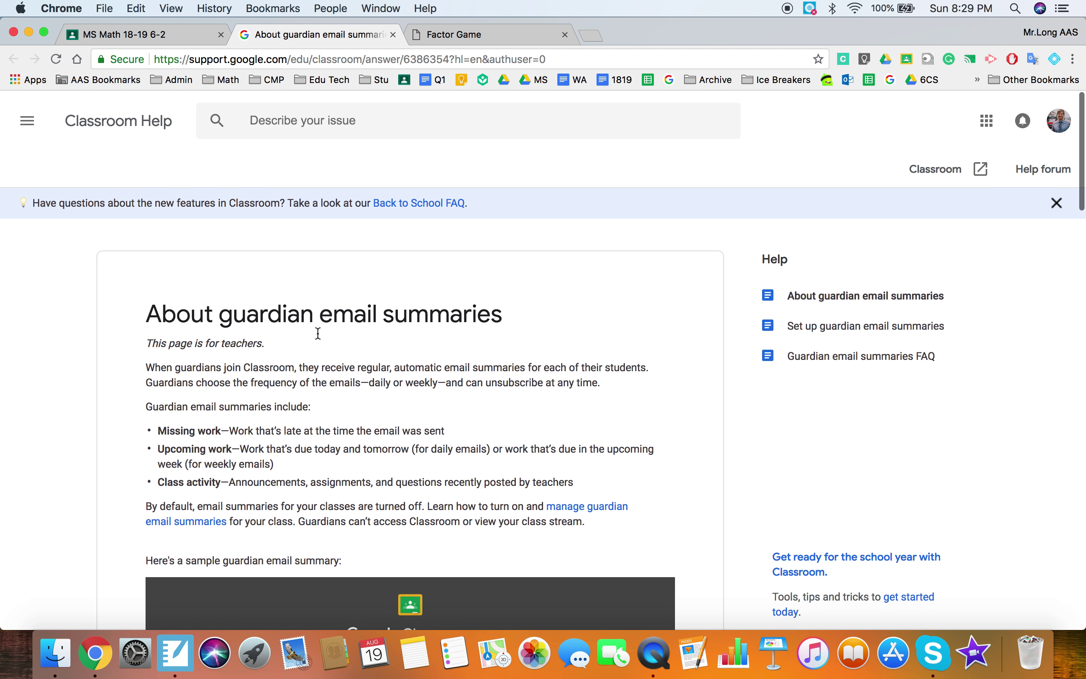
click(120, 31)
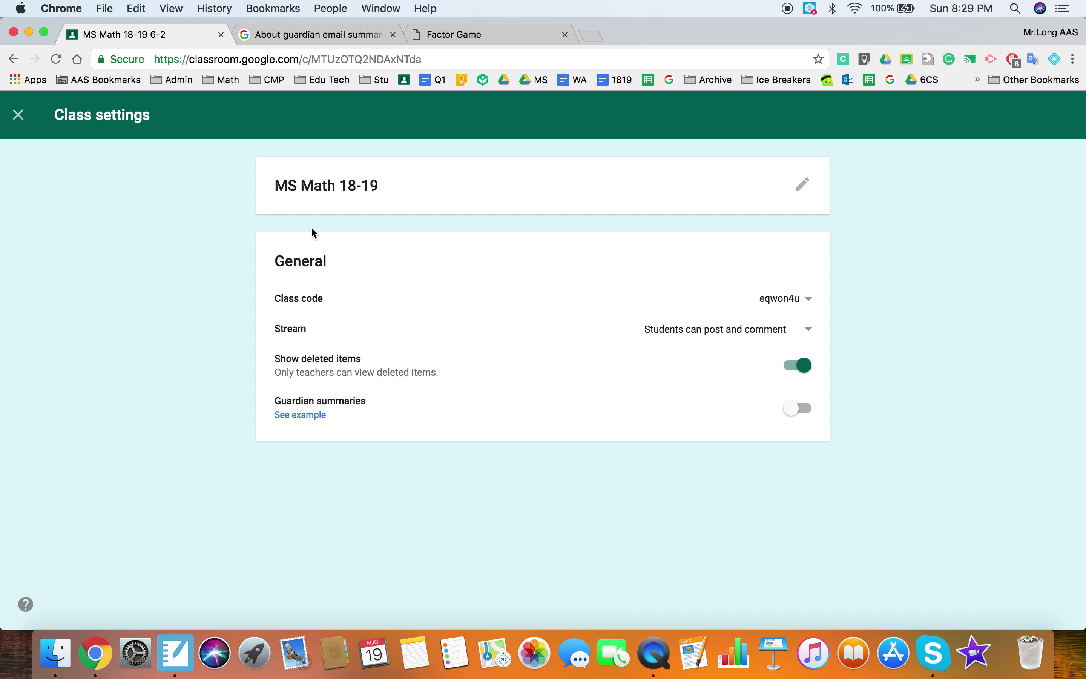
- Close class settings and start a new announcement to all students
click(18, 116)
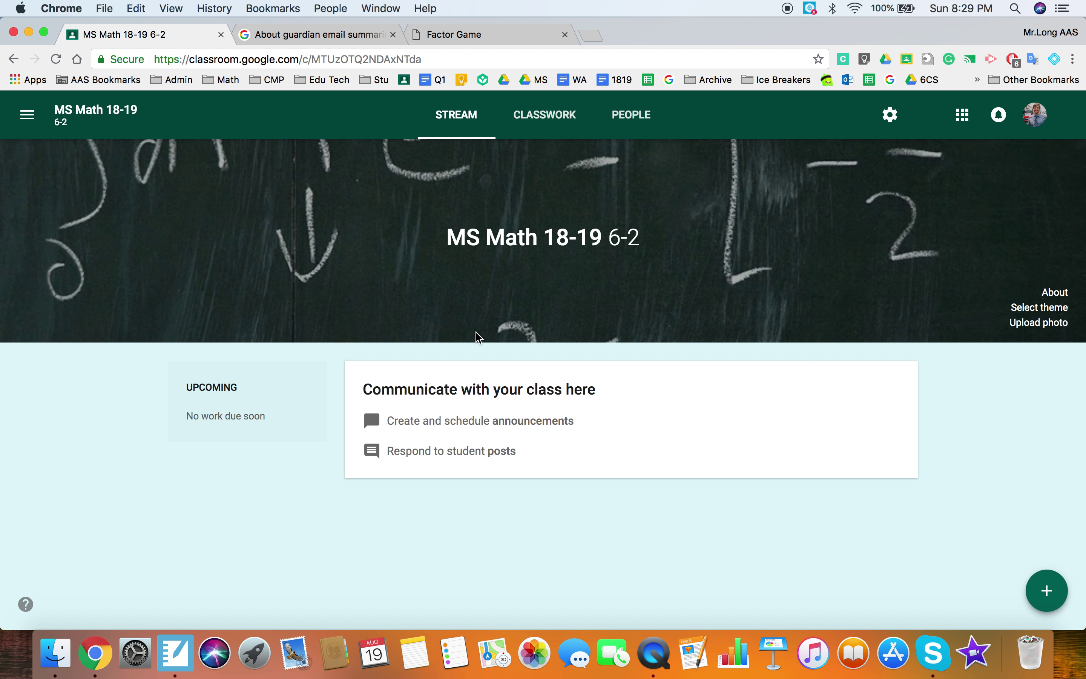
mouse_move(1037, 584)
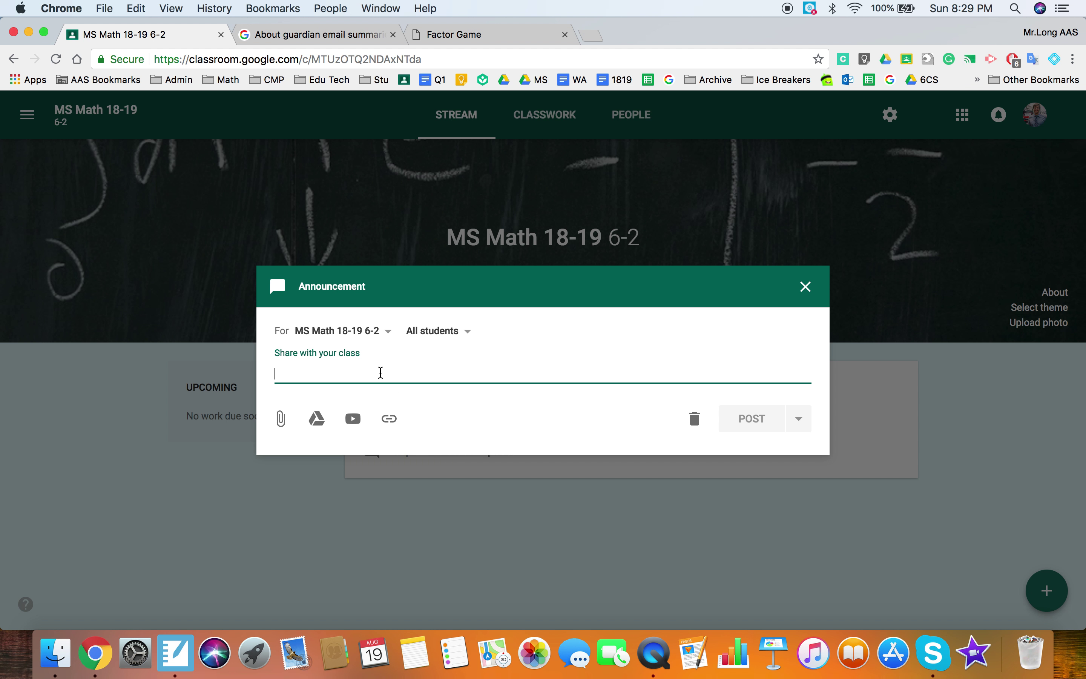
- Write a 'Factor Game' announcement and attach the Factor Game page's web link
text(Factor Gam)
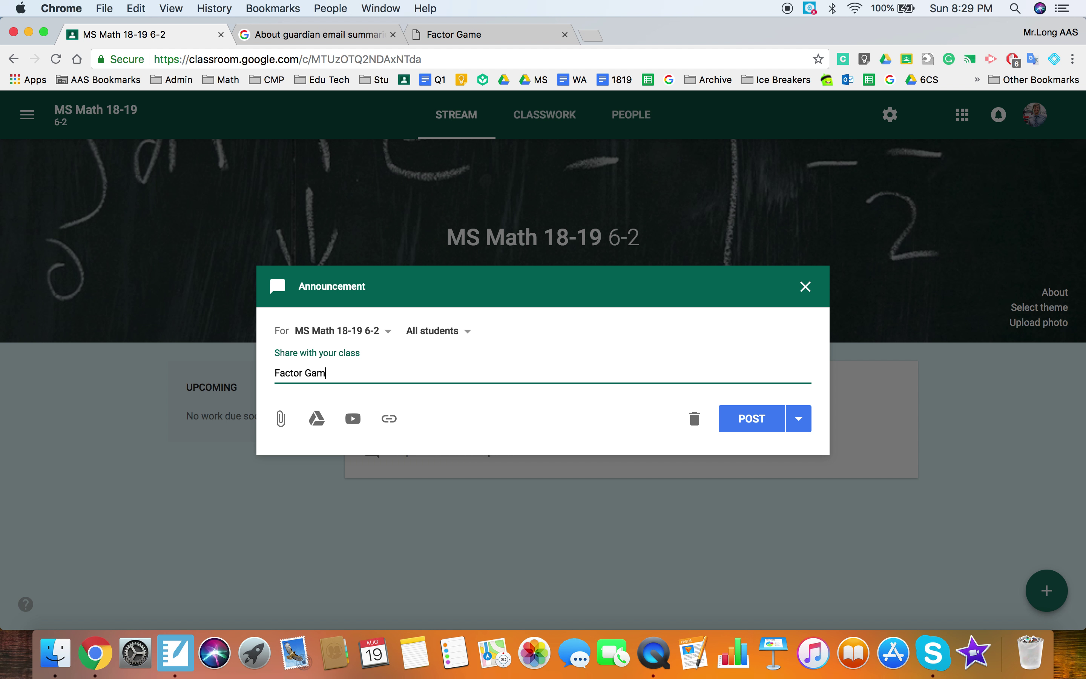
text(e)
click(389, 419)
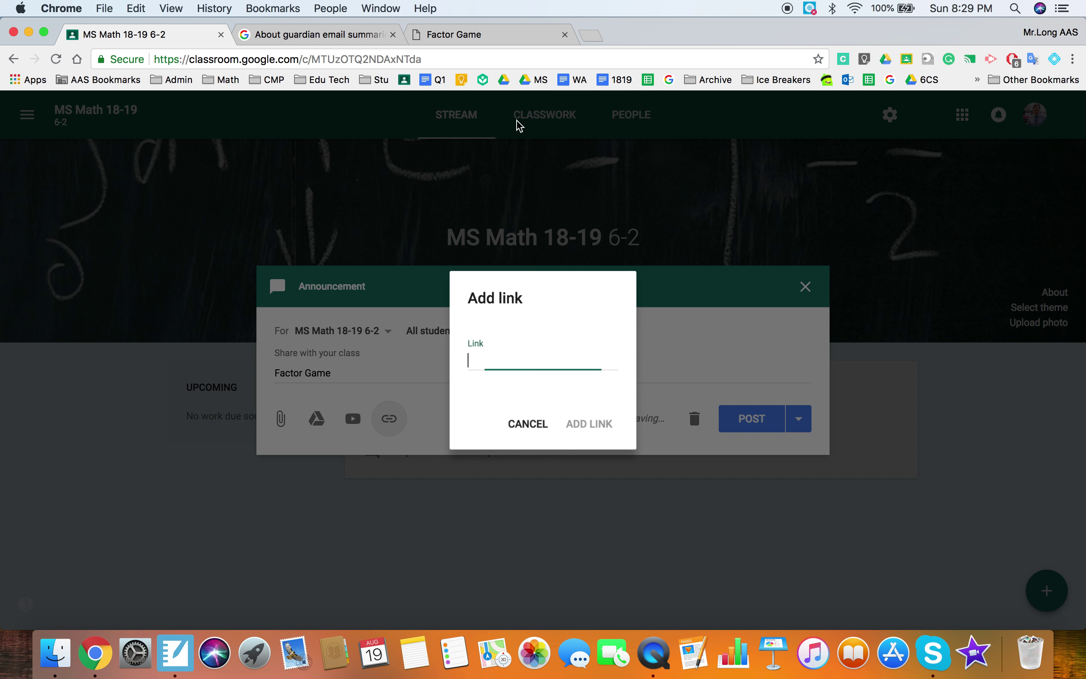
click(505, 38)
click(441, 56)
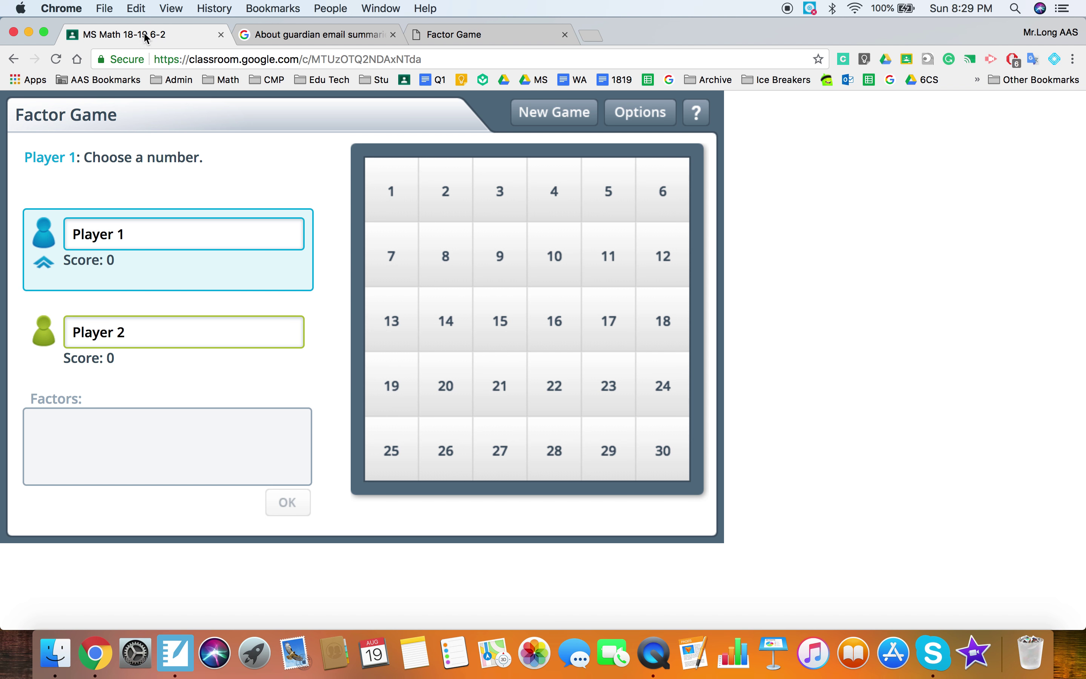
click(148, 36)
text(https://media.pearsoncmg.com/curriculum/math/cmp3/activities/A82384/index.html)
click(593, 429)
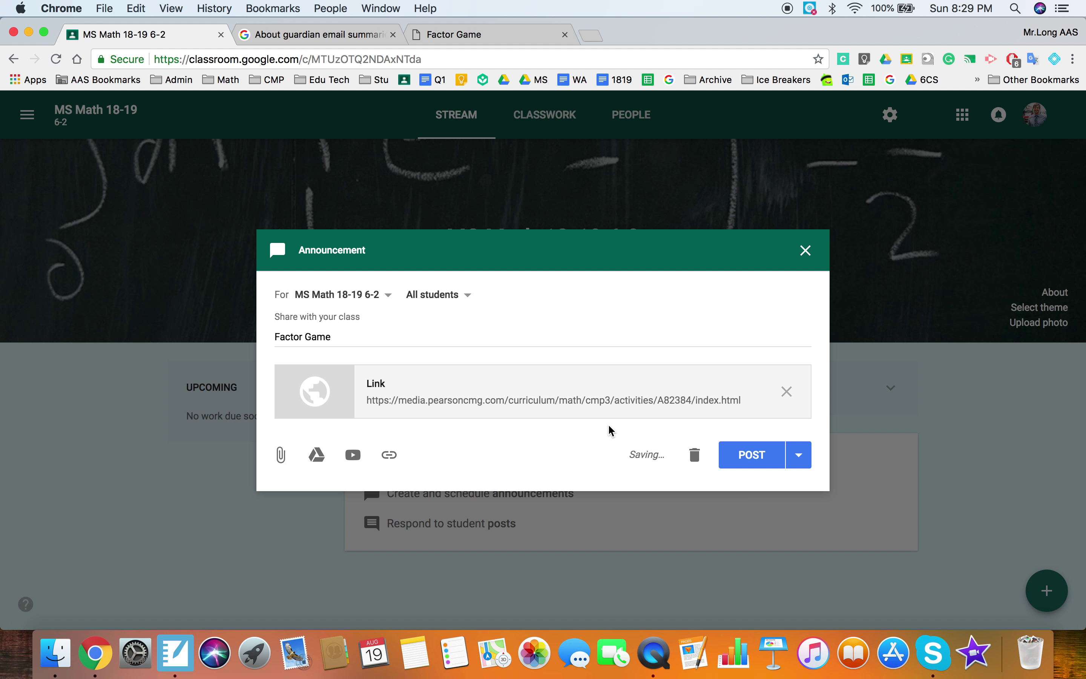
- Save the announcement as a draft rather than scheduling it
click(794, 465)
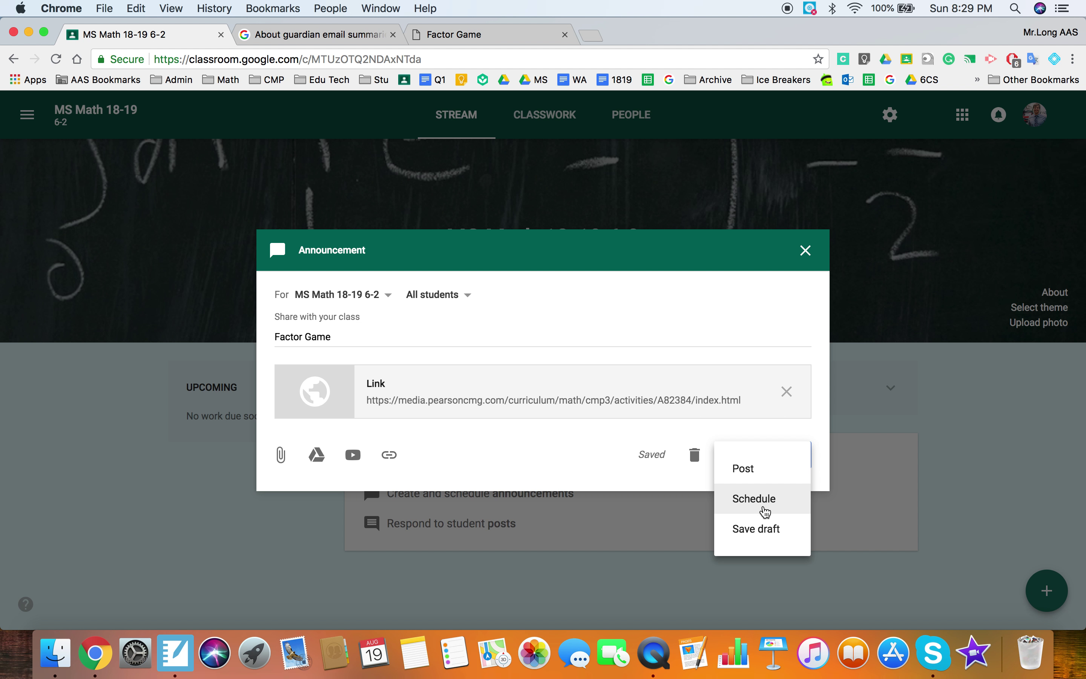
click(765, 502)
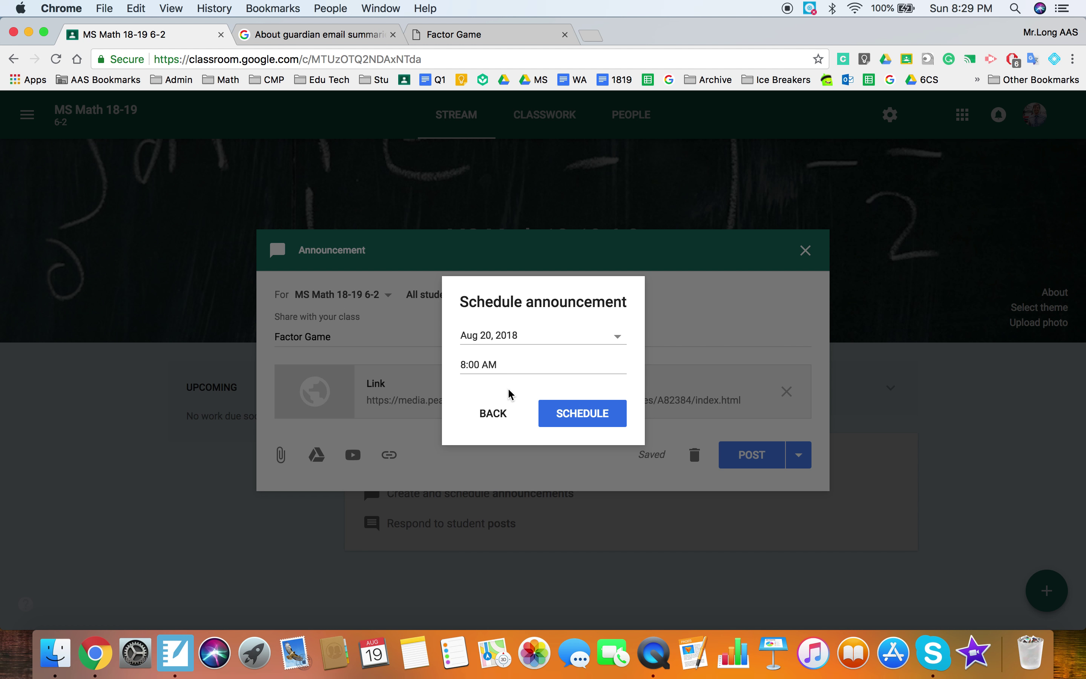
click(493, 413)
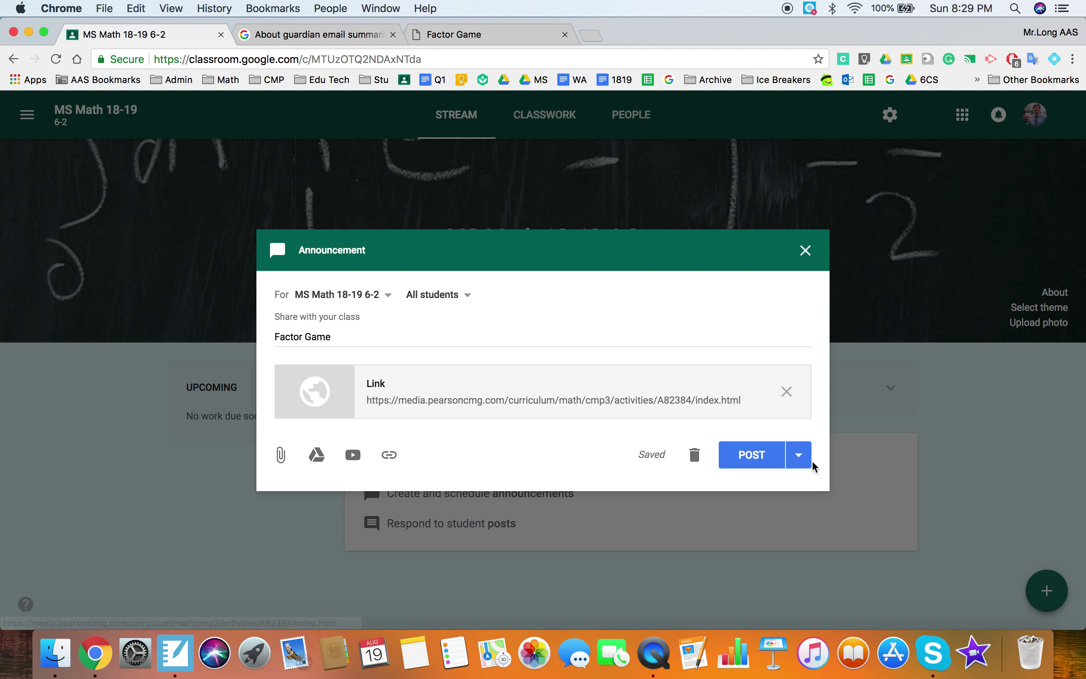
click(800, 454)
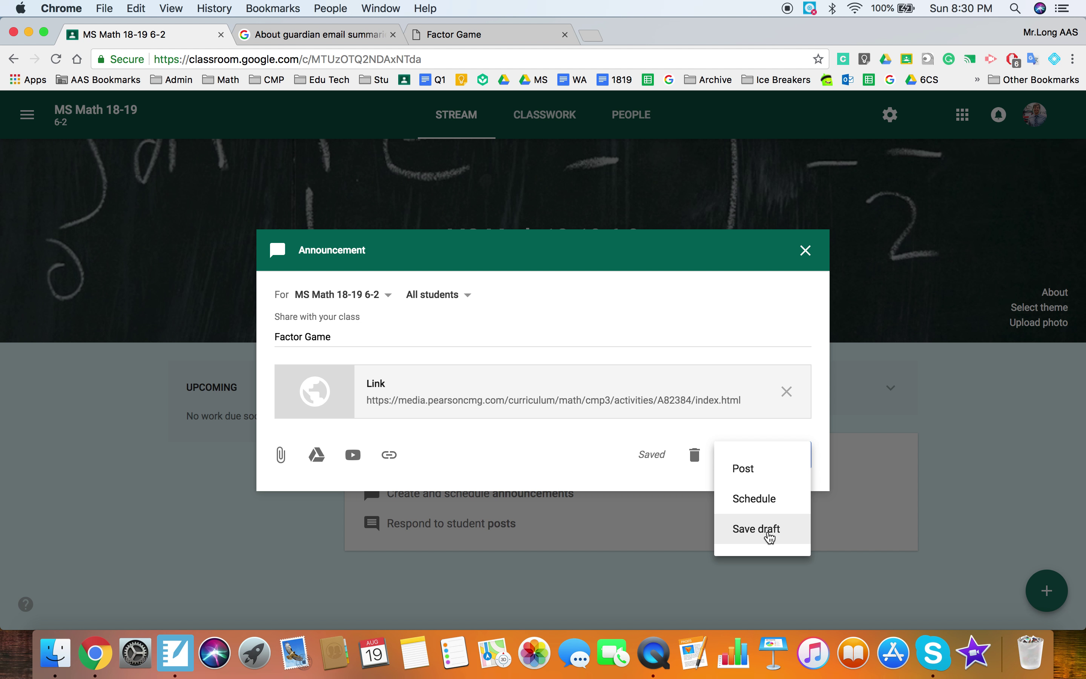
click(770, 537)
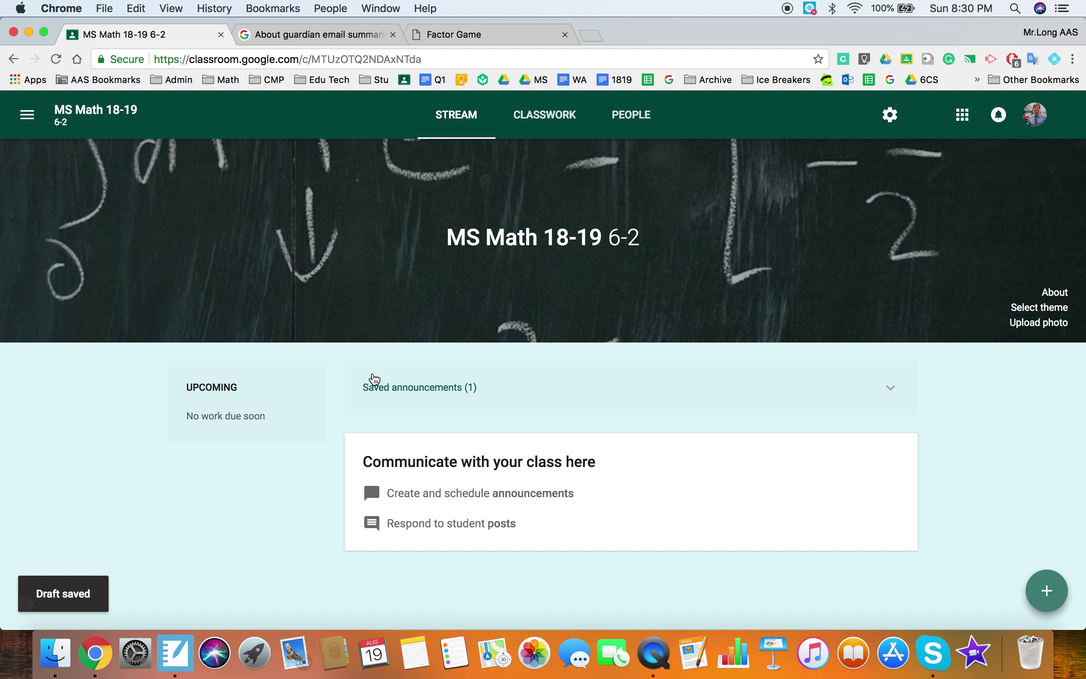
- View the saved announcement draft, then go to the Classwork page
click(440, 389)
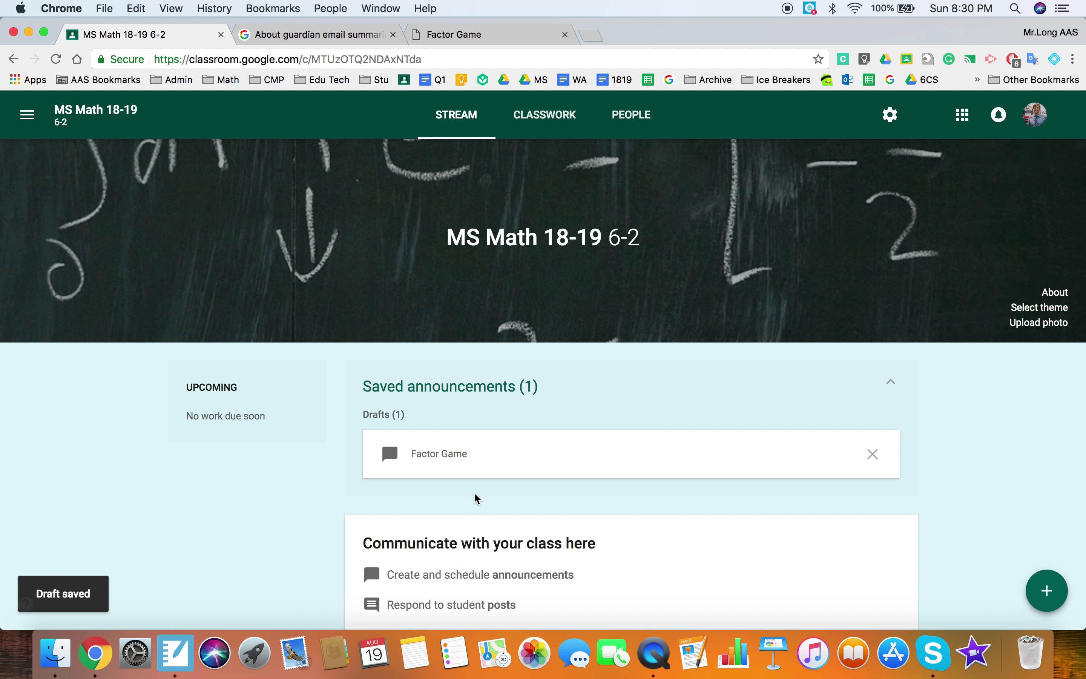
scroll(476, 497, down, 2)
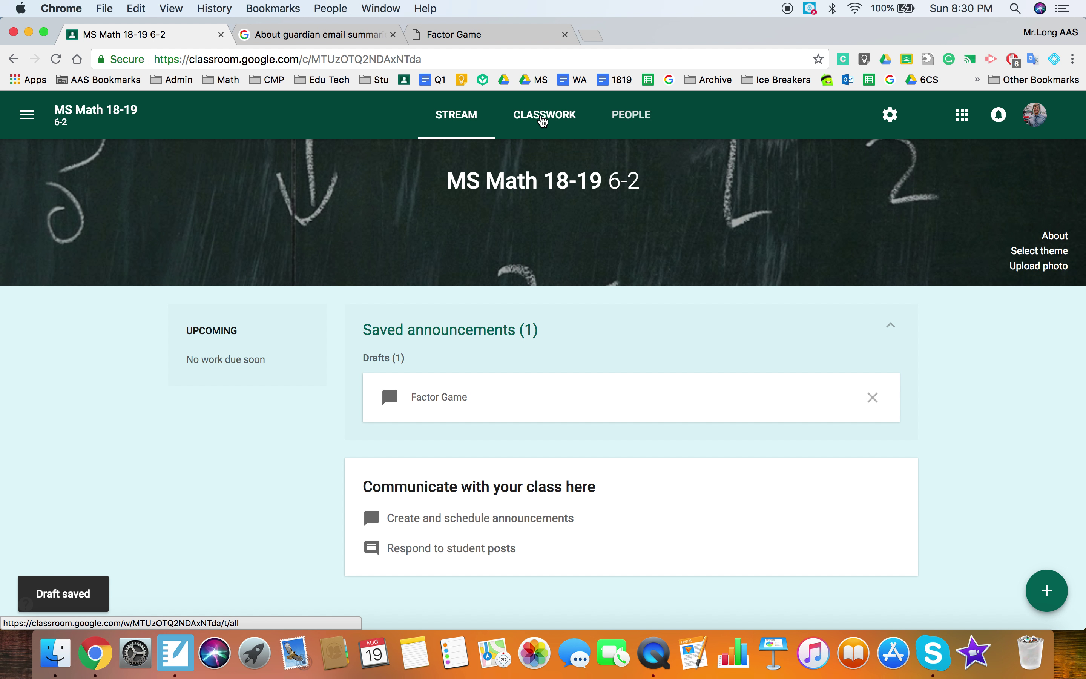
click(544, 120)
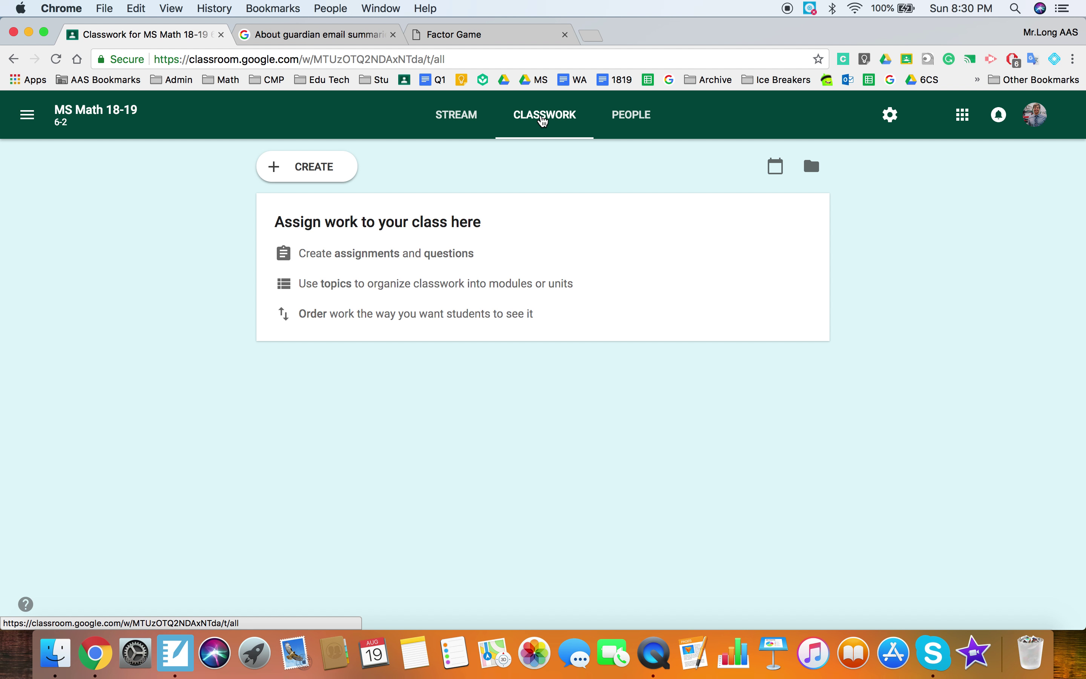
- Add a topic named 'Unit 1. Prime Time' on the Classwork page
click(274, 168)
click(326, 327)
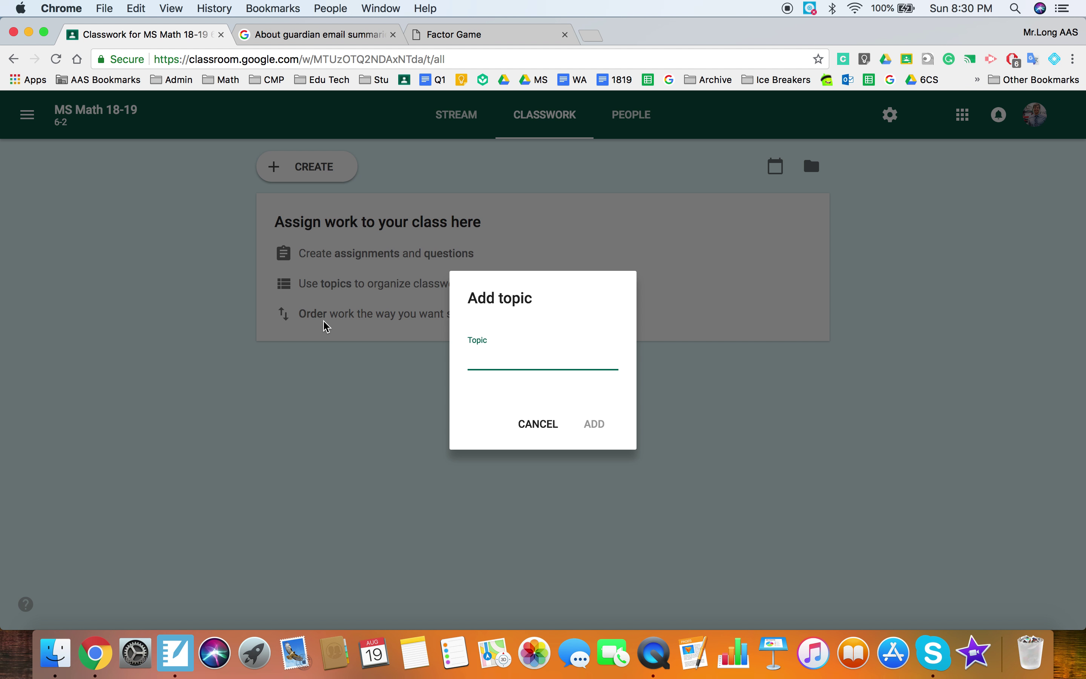
text(Unit 1. Prime Time)
click(595, 424)
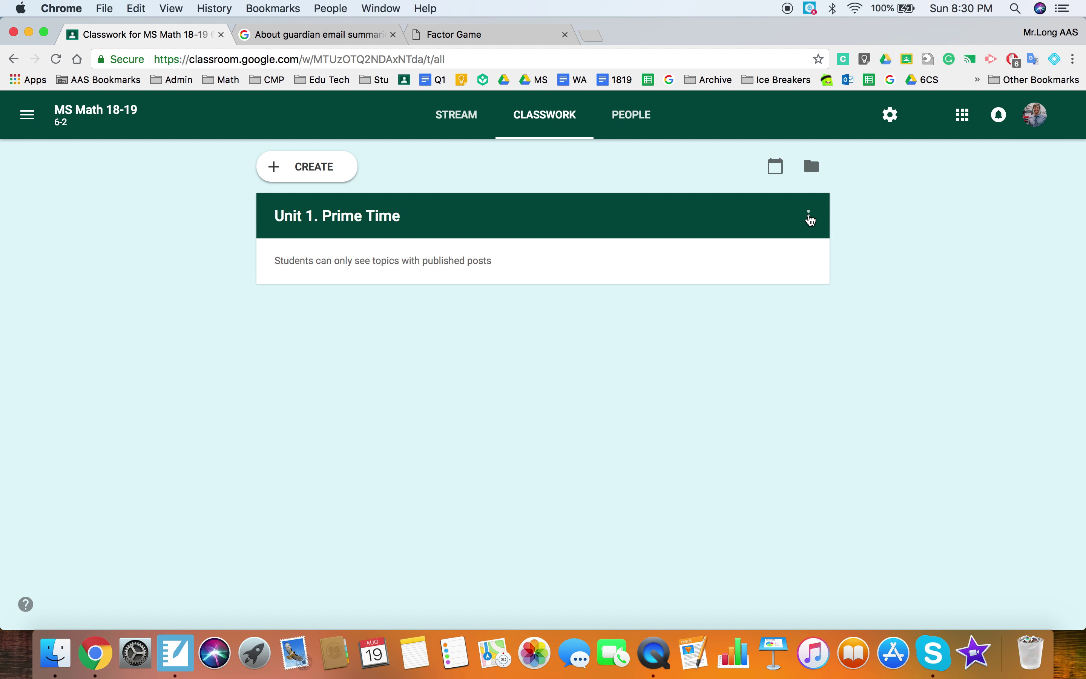
click(810, 218)
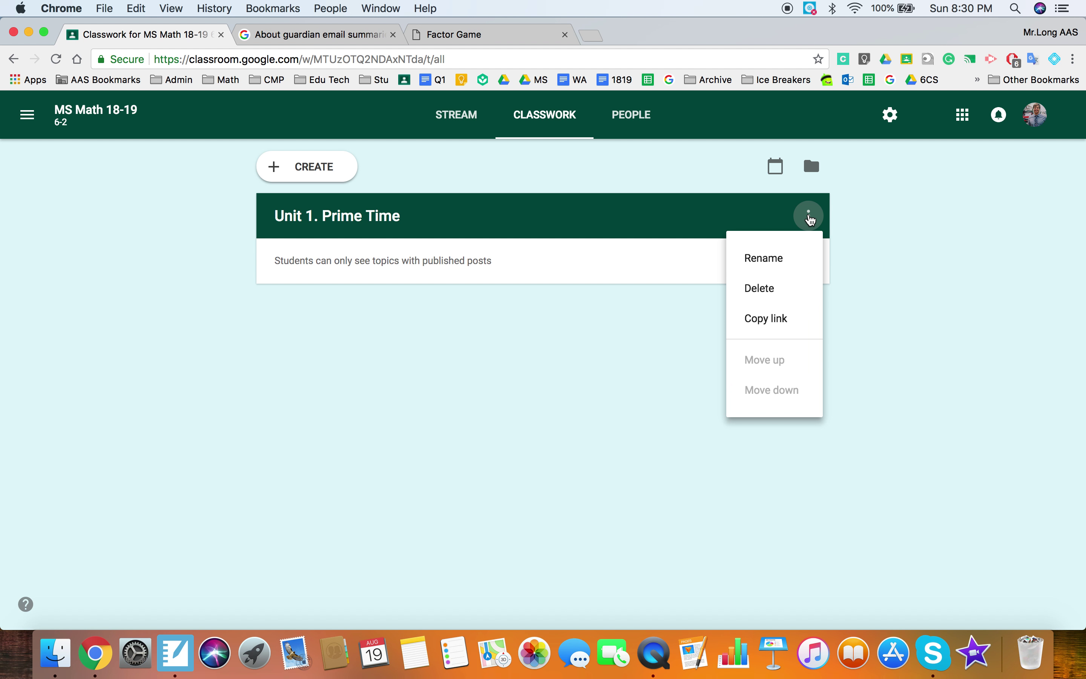
click(656, 409)
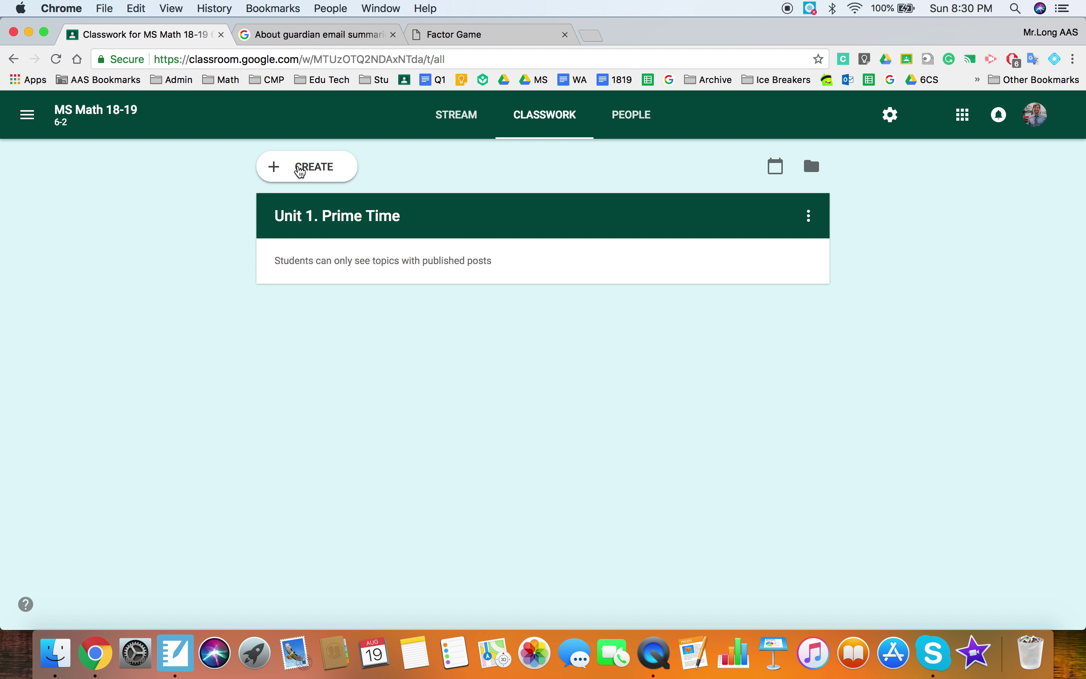
- Start a question 'What do you know about factors?' under topic Unit 1. Prime Time
click(300, 170)
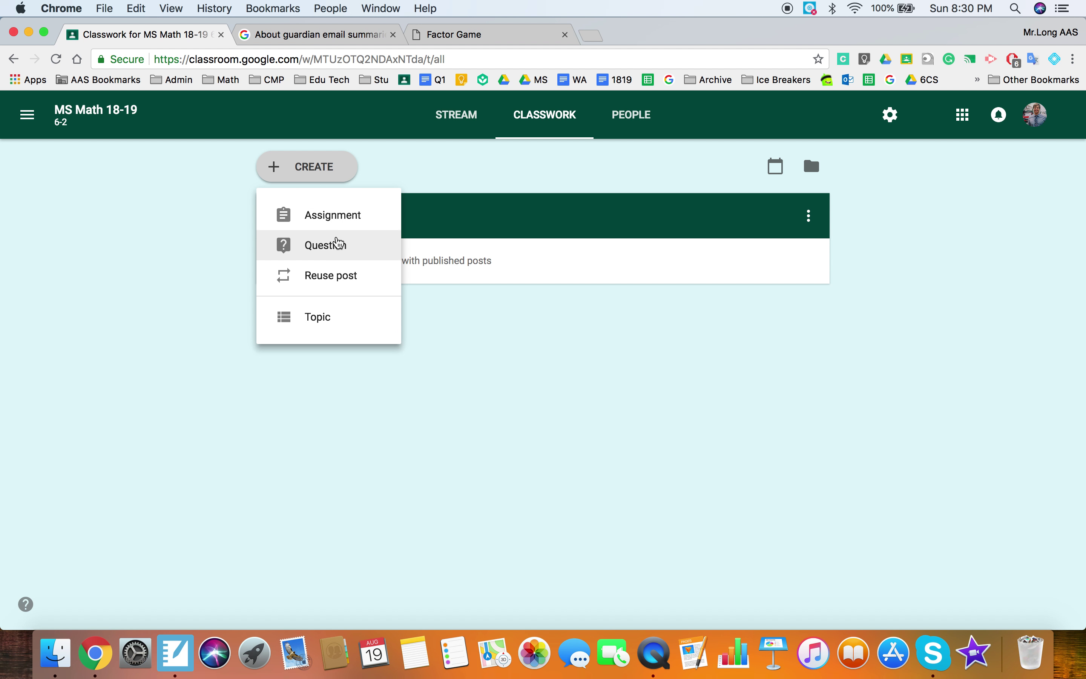
click(326, 254)
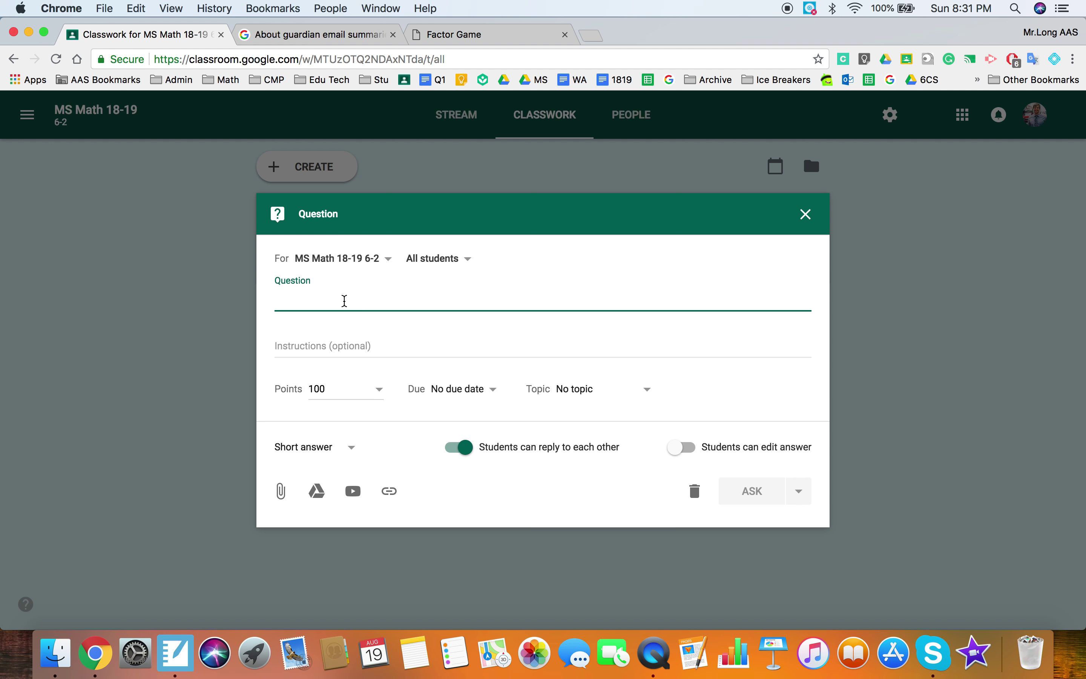
text(What do you know about factors?)
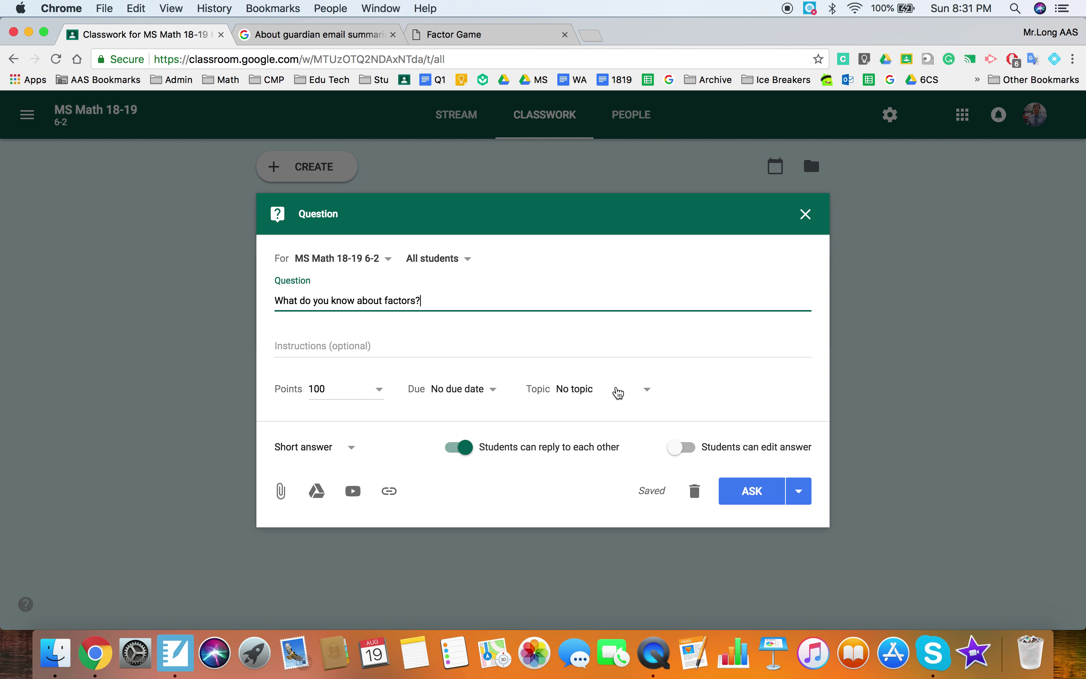
click(617, 390)
click(597, 452)
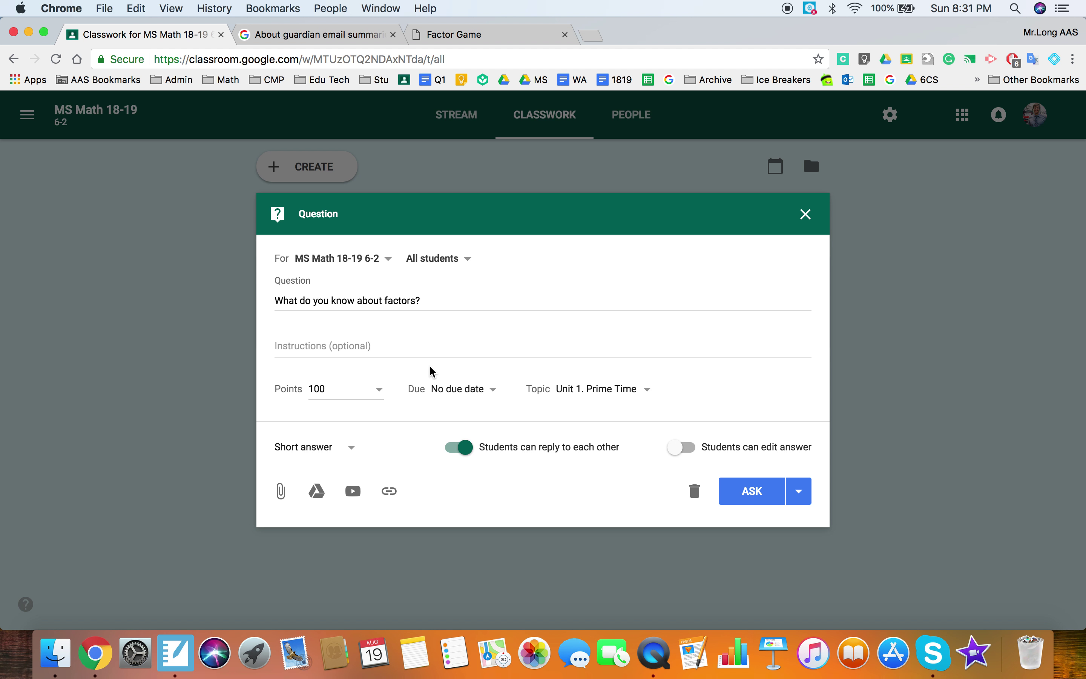
- Make the question ungraded short answer with student replies off, and post it
click(406, 355)
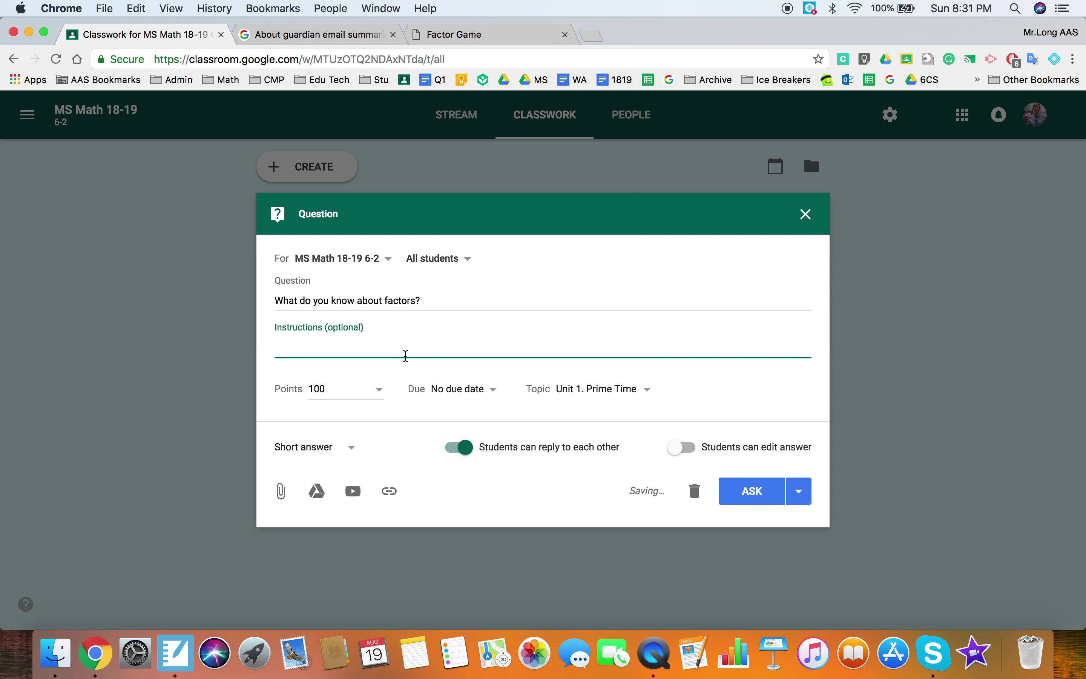
click(373, 389)
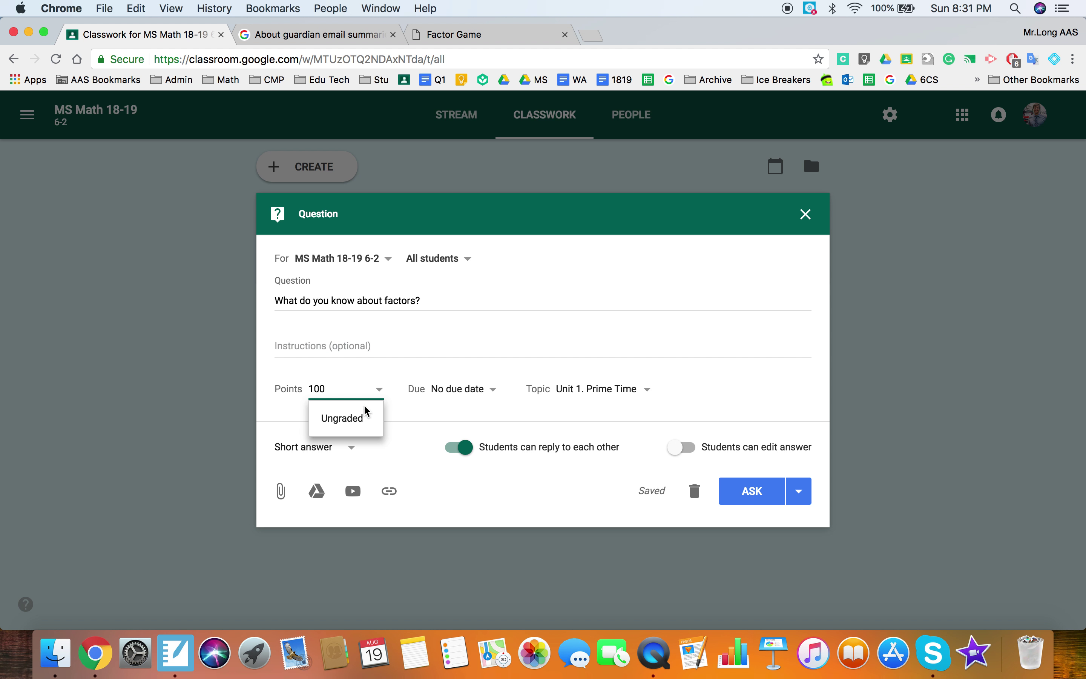
click(355, 420)
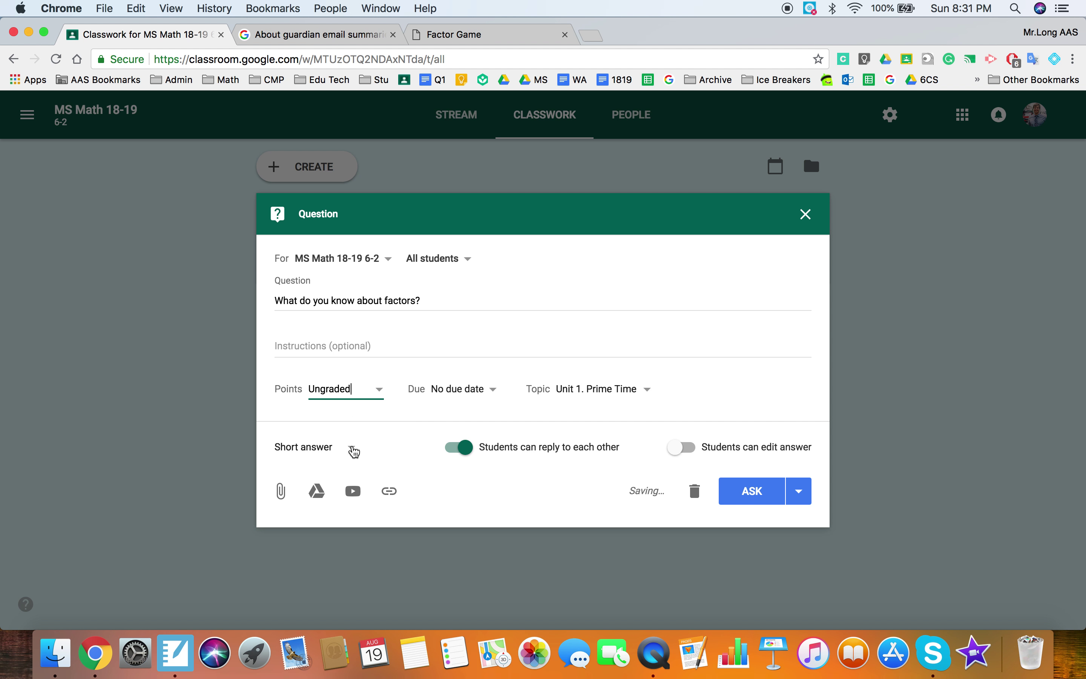
click(353, 450)
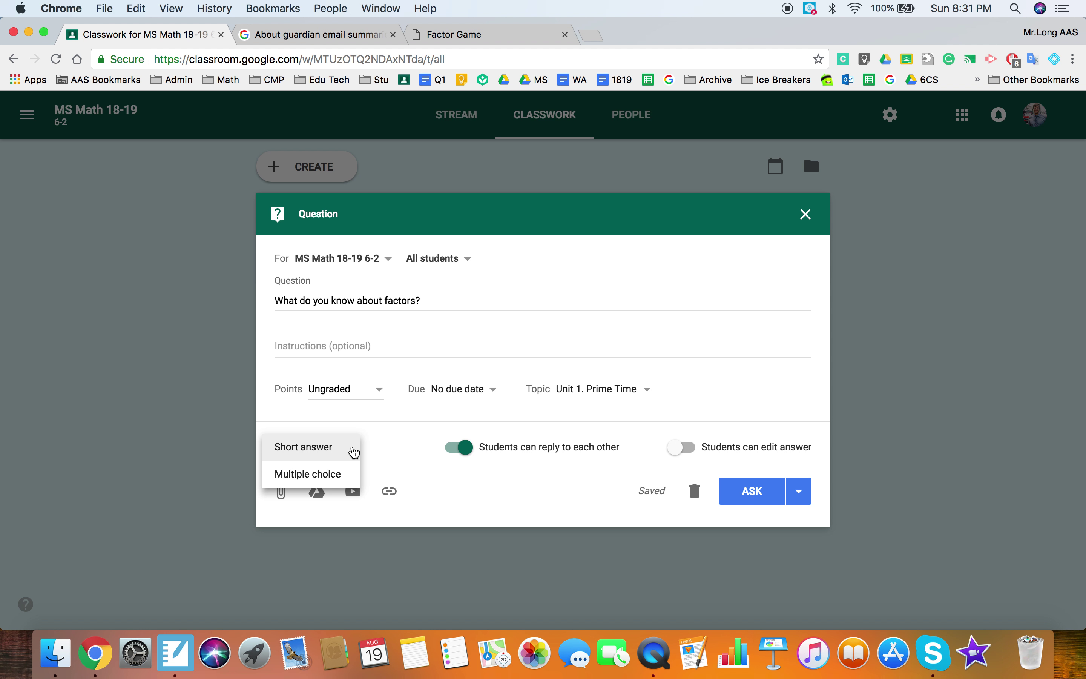
click(352, 449)
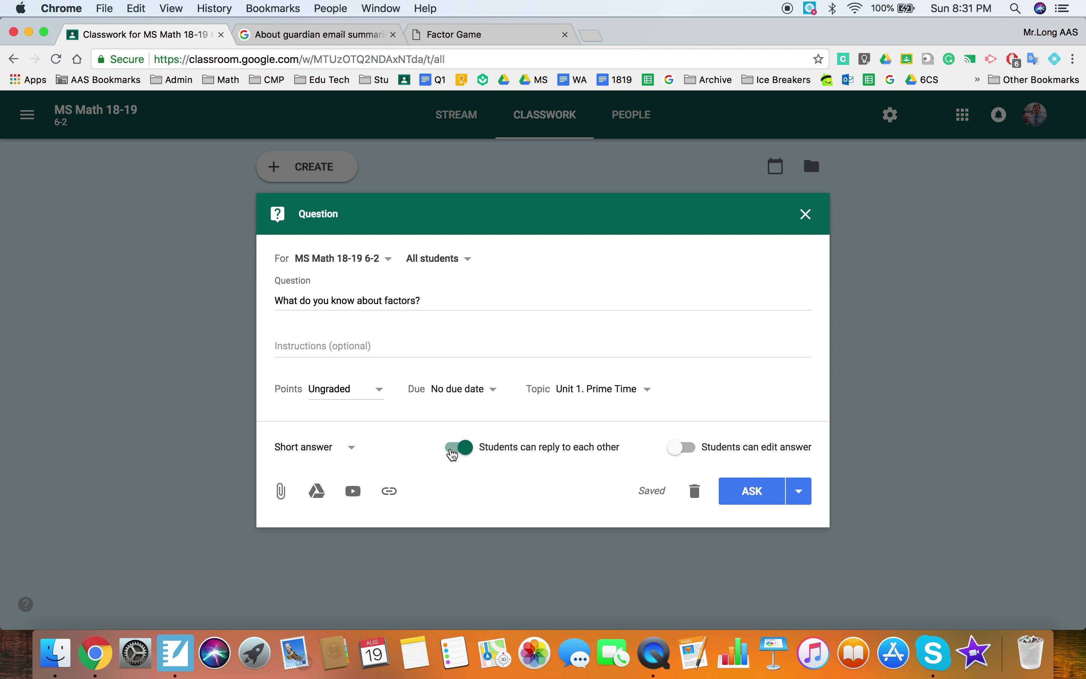
click(452, 454)
click(767, 499)
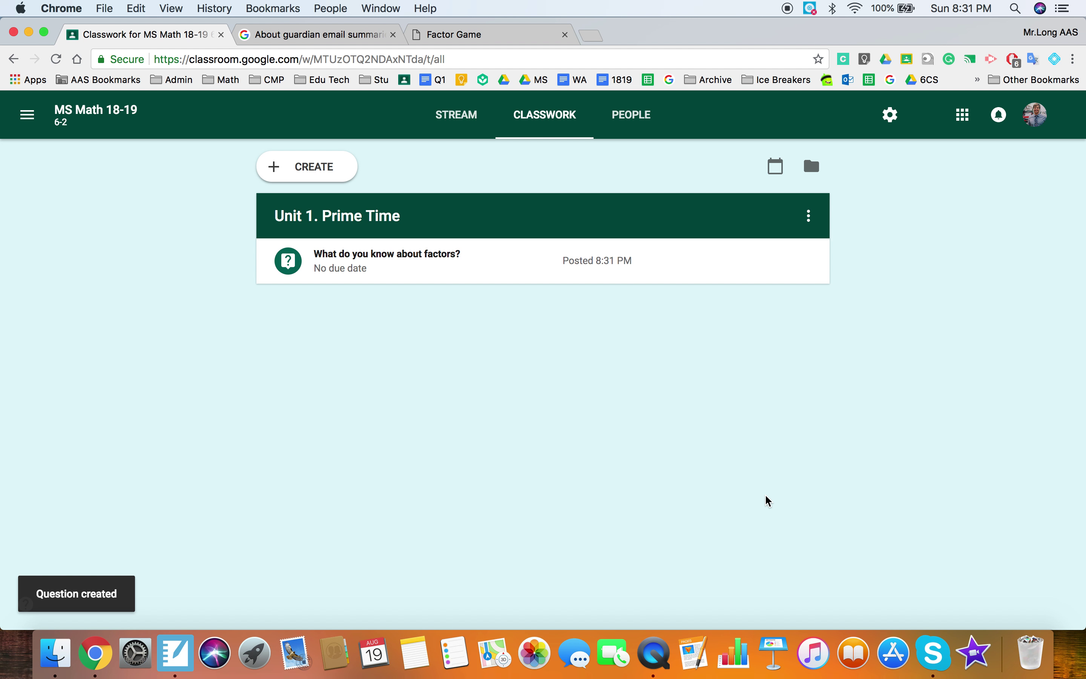
- Pass through Stream, Classwork and class settings, ending on the People page
click(456, 127)
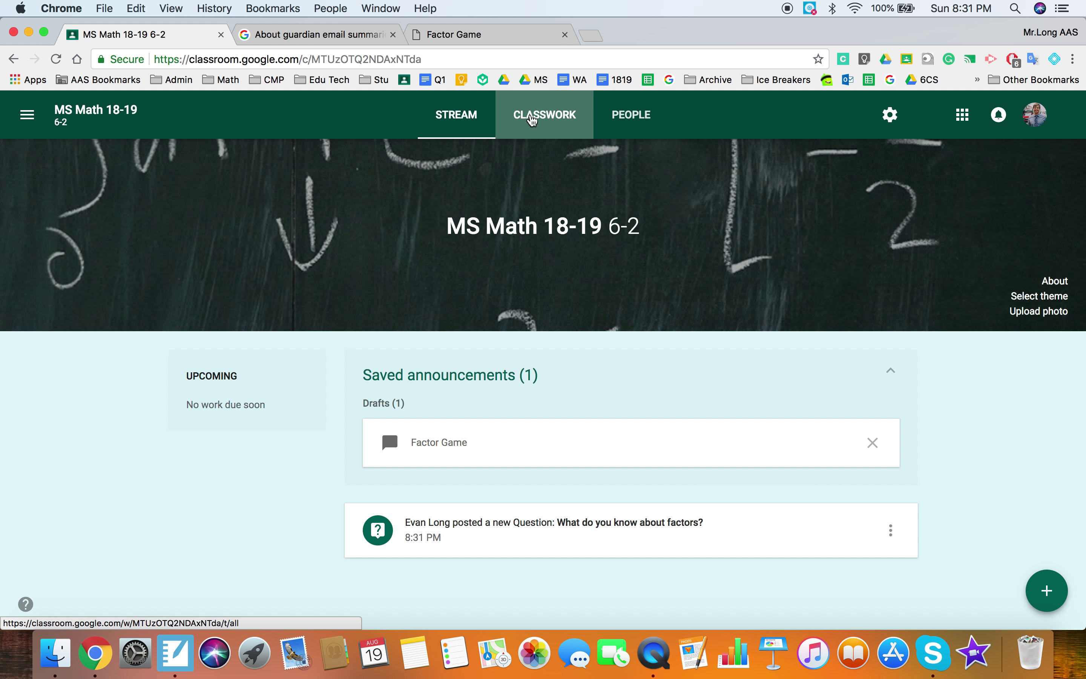
click(530, 115)
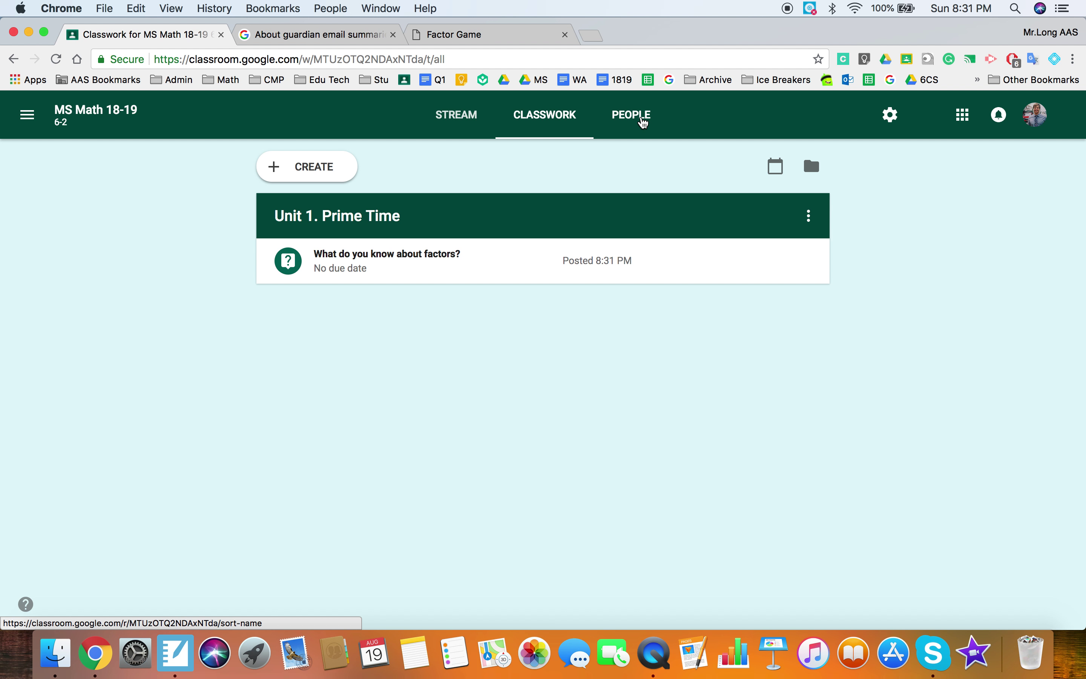
click(891, 115)
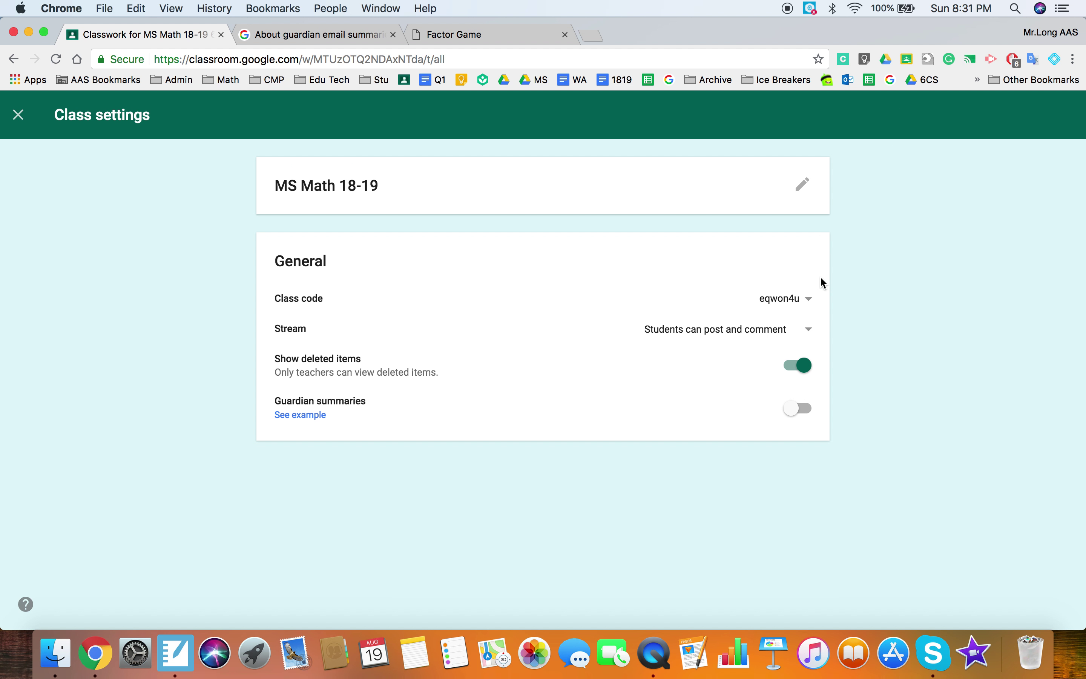
click(18, 115)
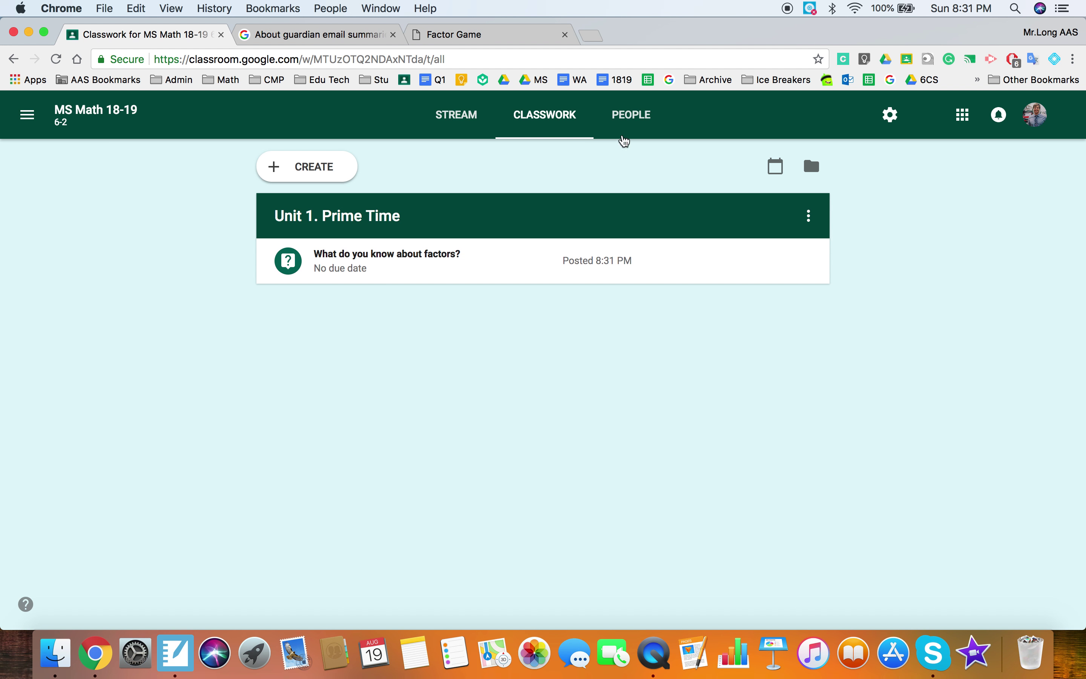
click(632, 119)
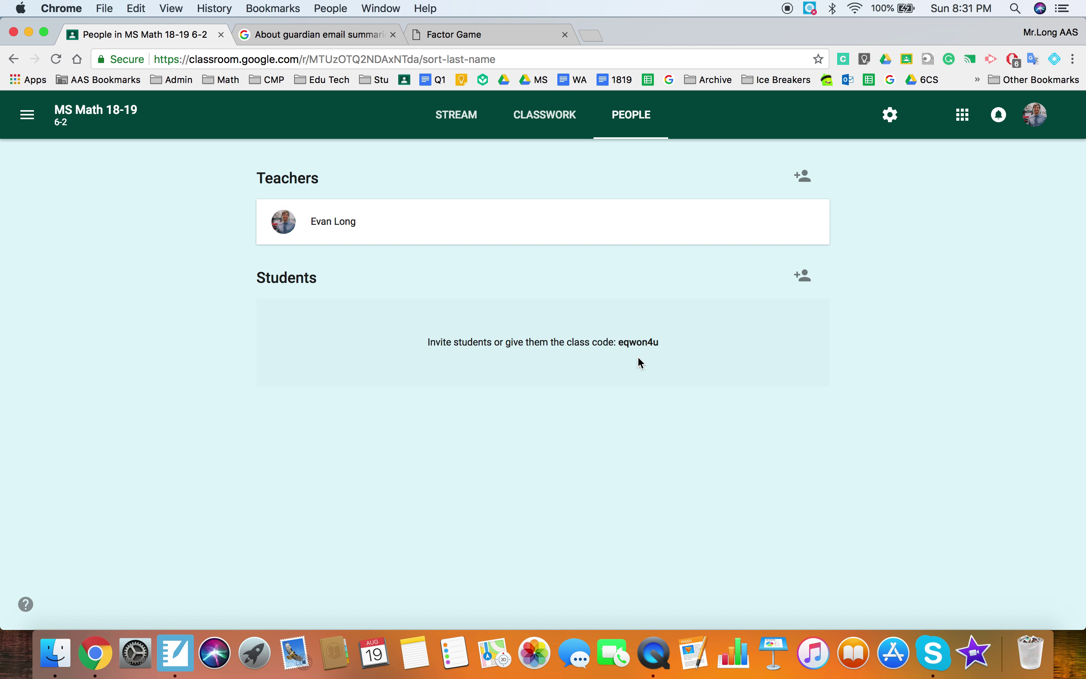
- Skip inviting students and invite the co-teacher, found by surname search, to teach the class
click(804, 282)
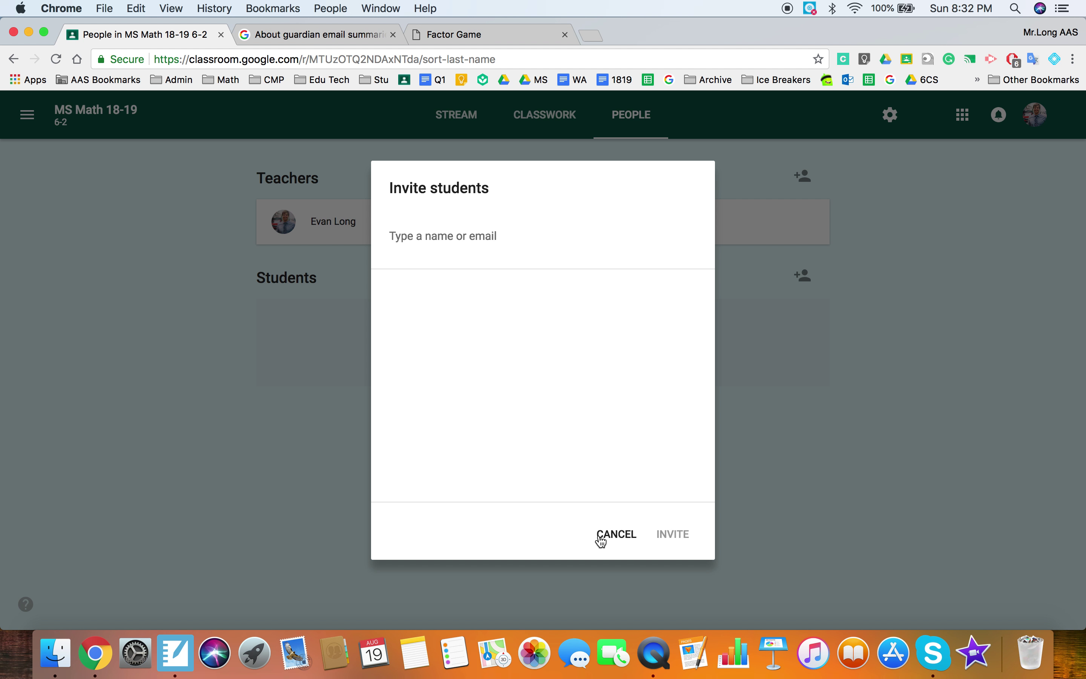
click(602, 539)
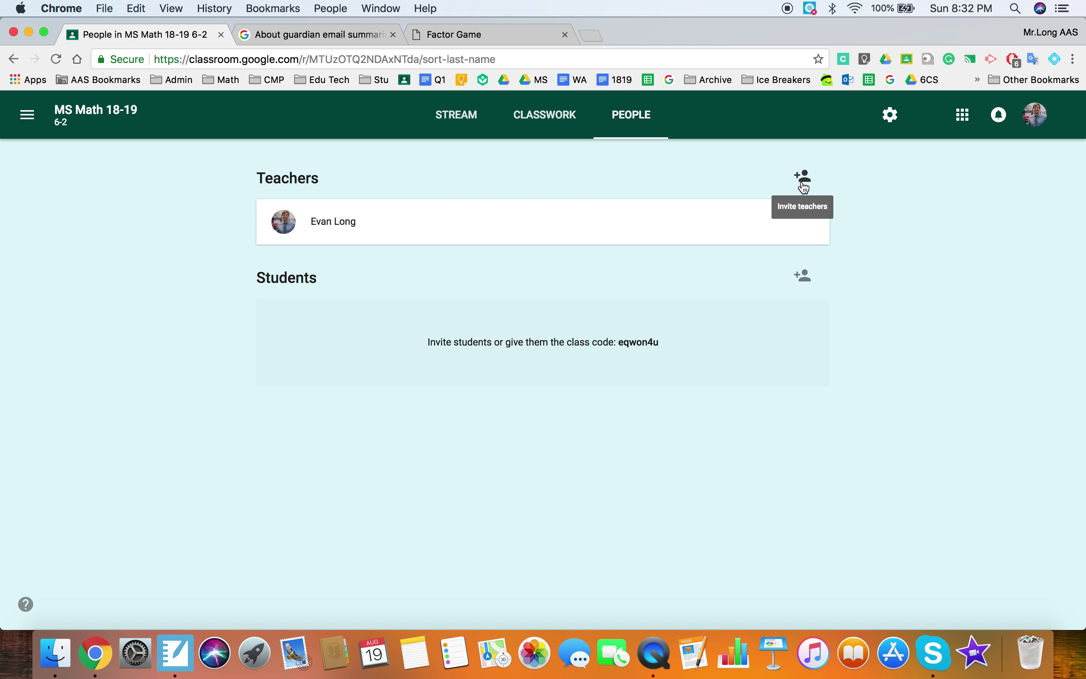
click(805, 188)
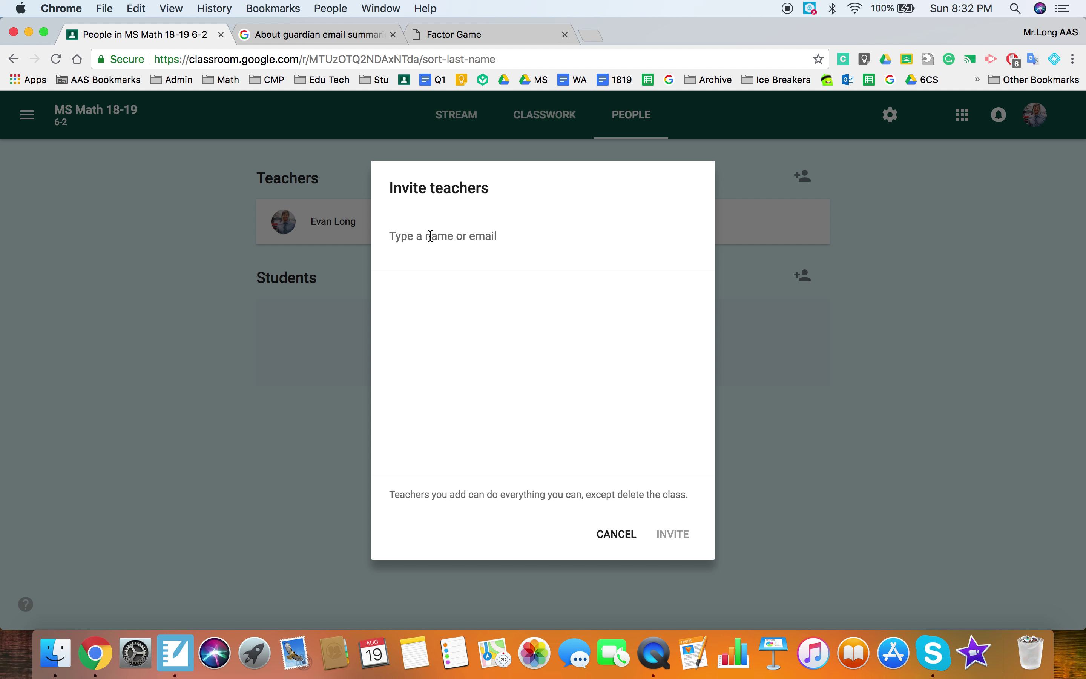
text(Huth)
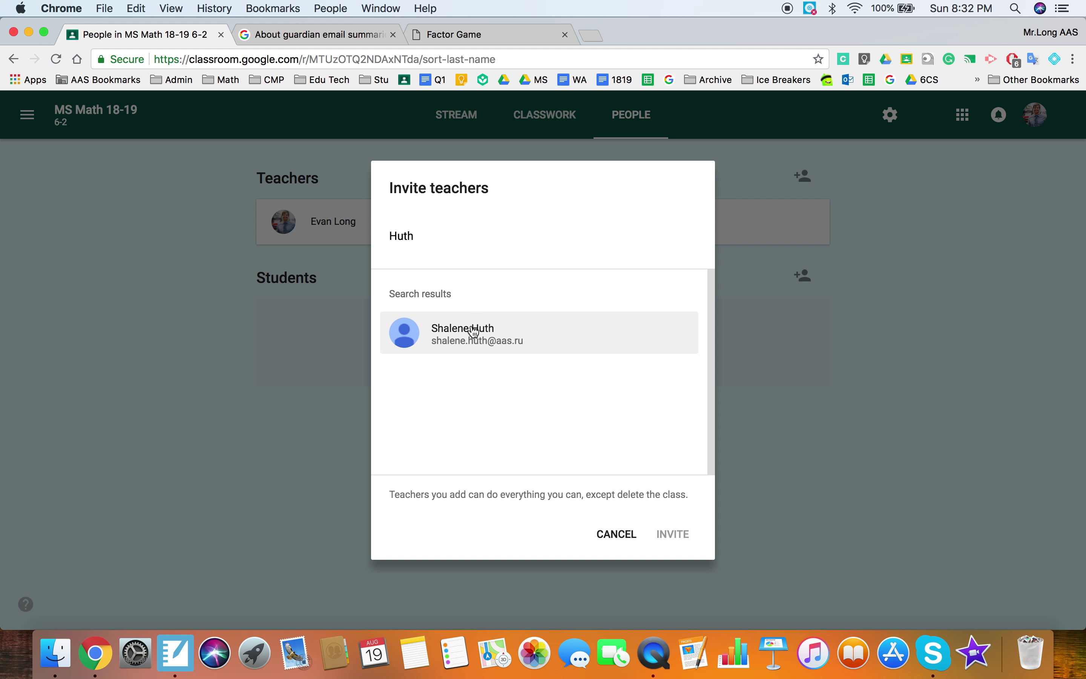
click(475, 332)
click(673, 534)
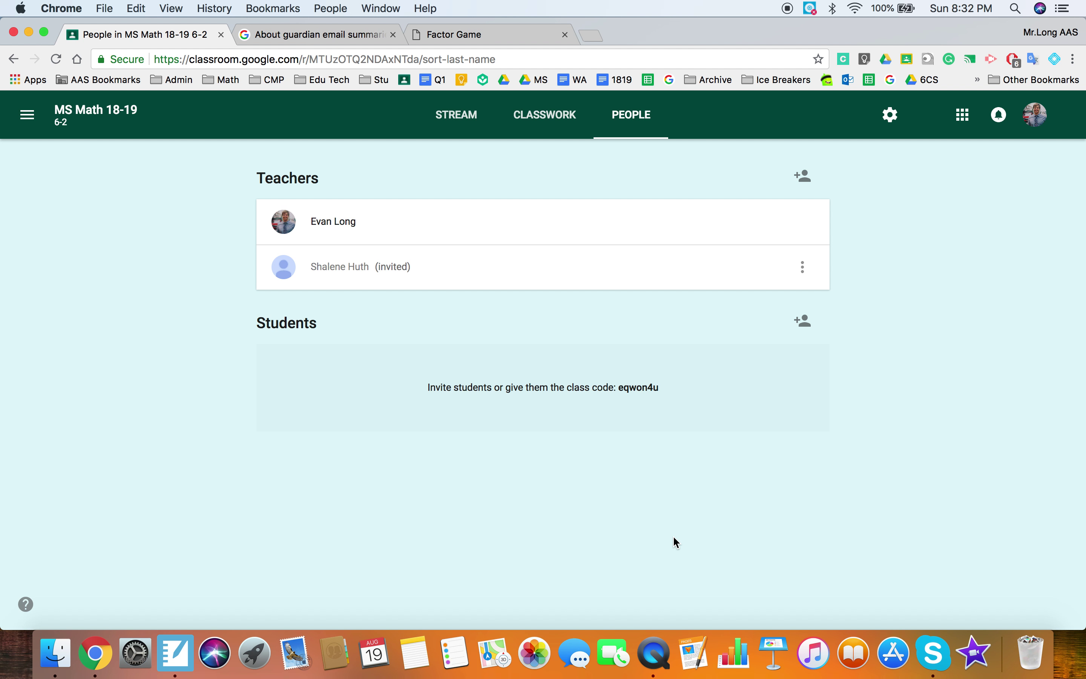
click(803, 267)
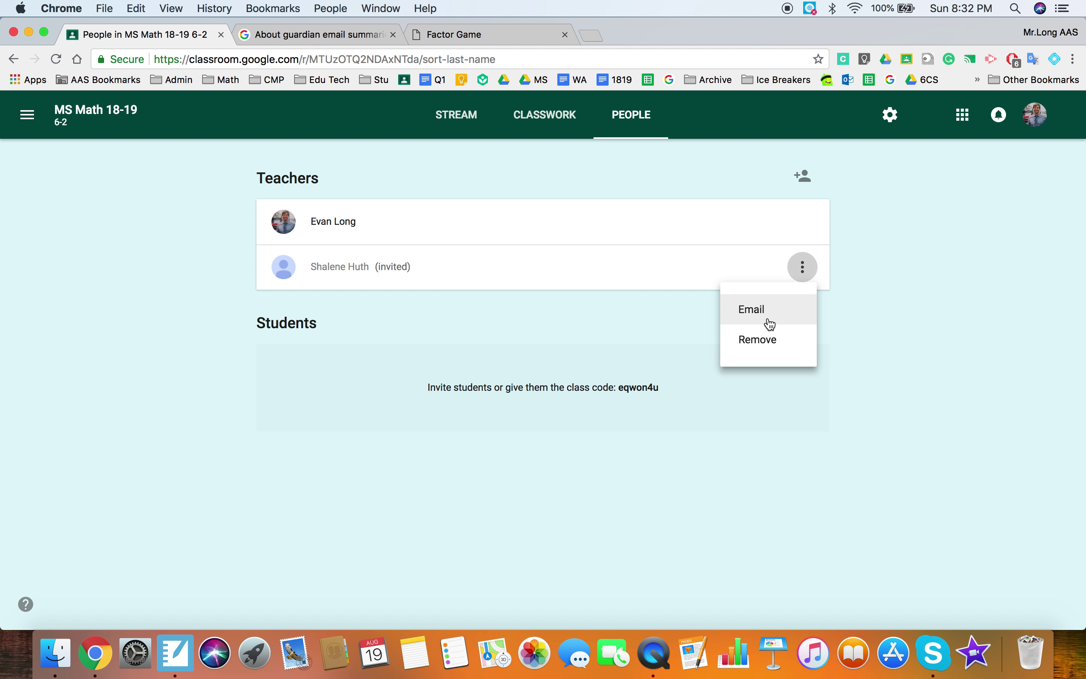
click(717, 472)
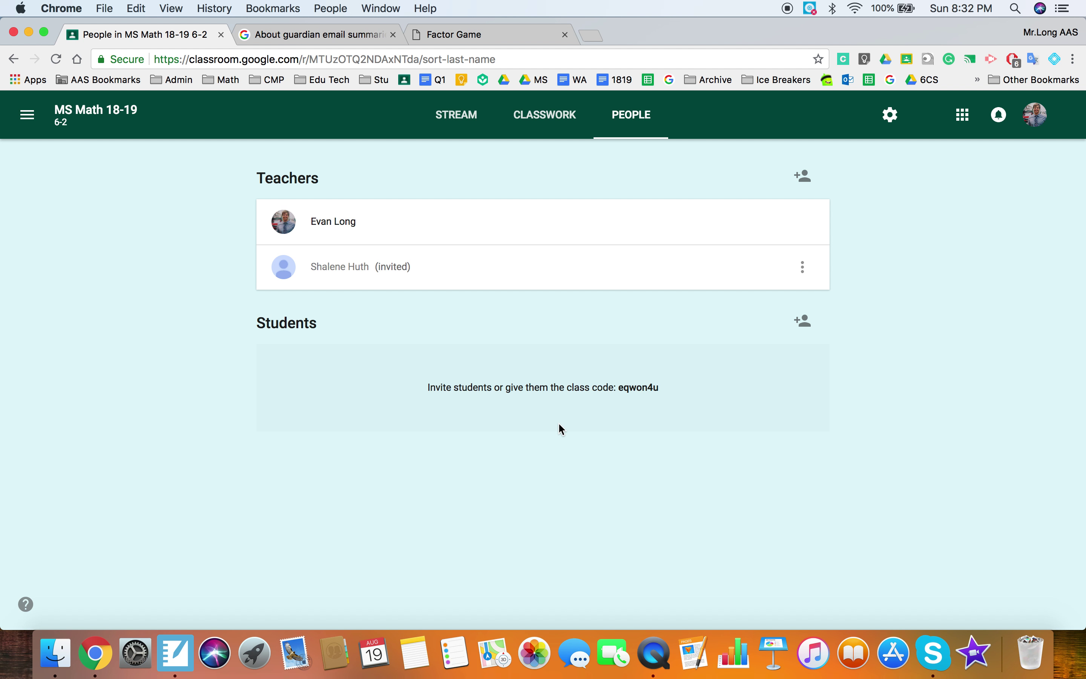
- Review the 'What do you know about factors?' question, then return to the MS Math 18-19 Stream
click(539, 123)
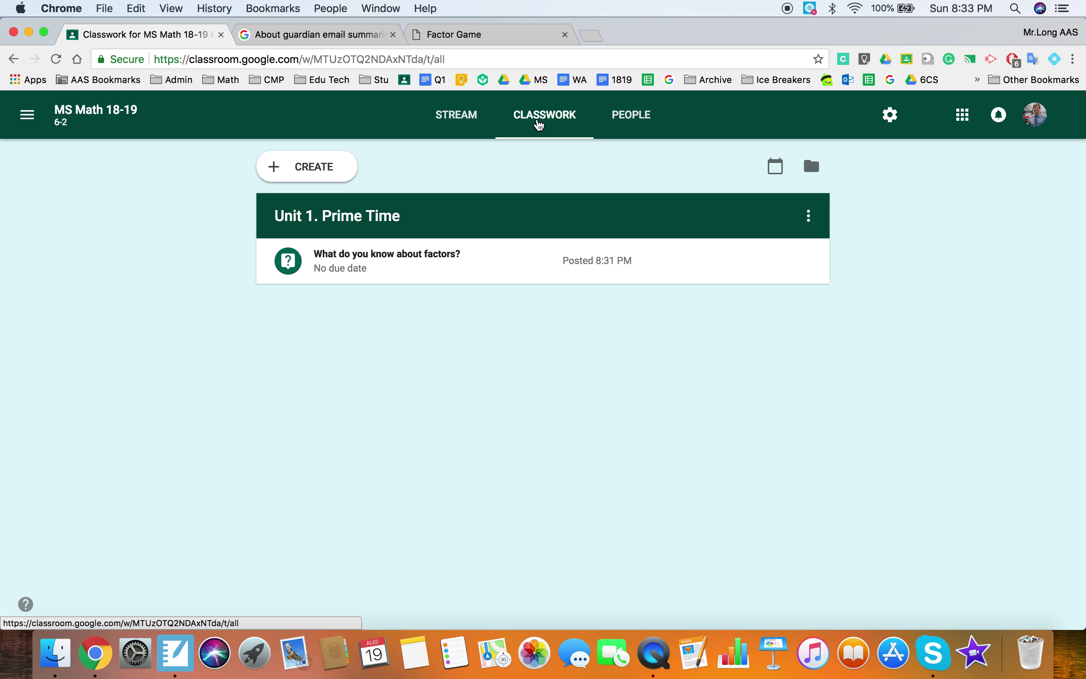
click(457, 114)
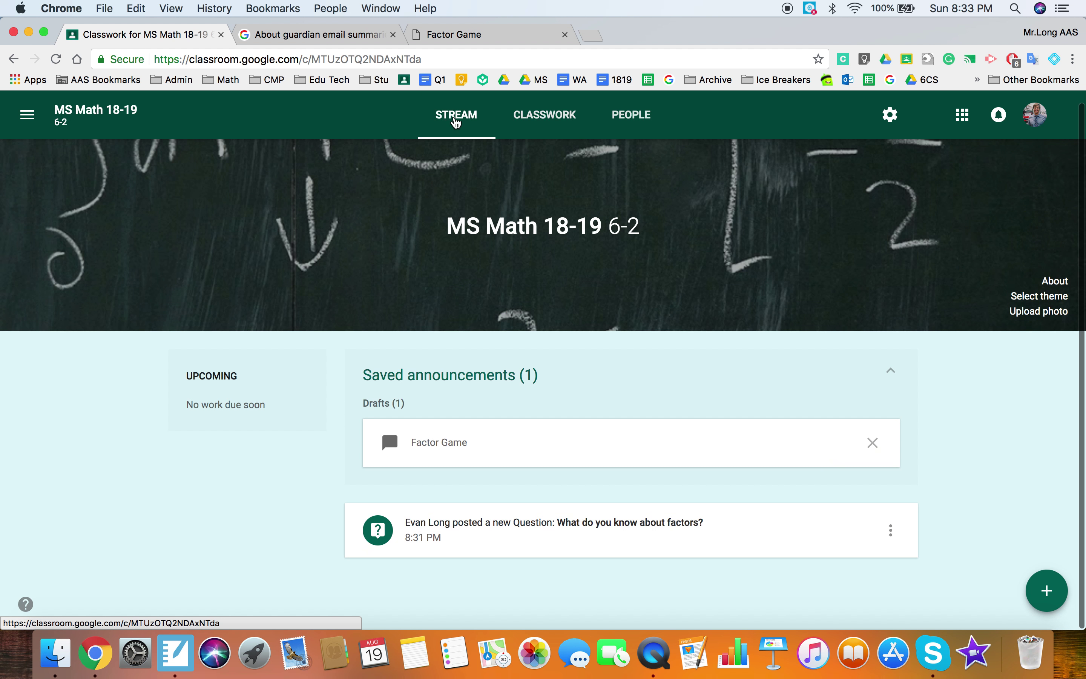
scroll(627, 470, down, 1)
scroll(629, 469, up, 1)
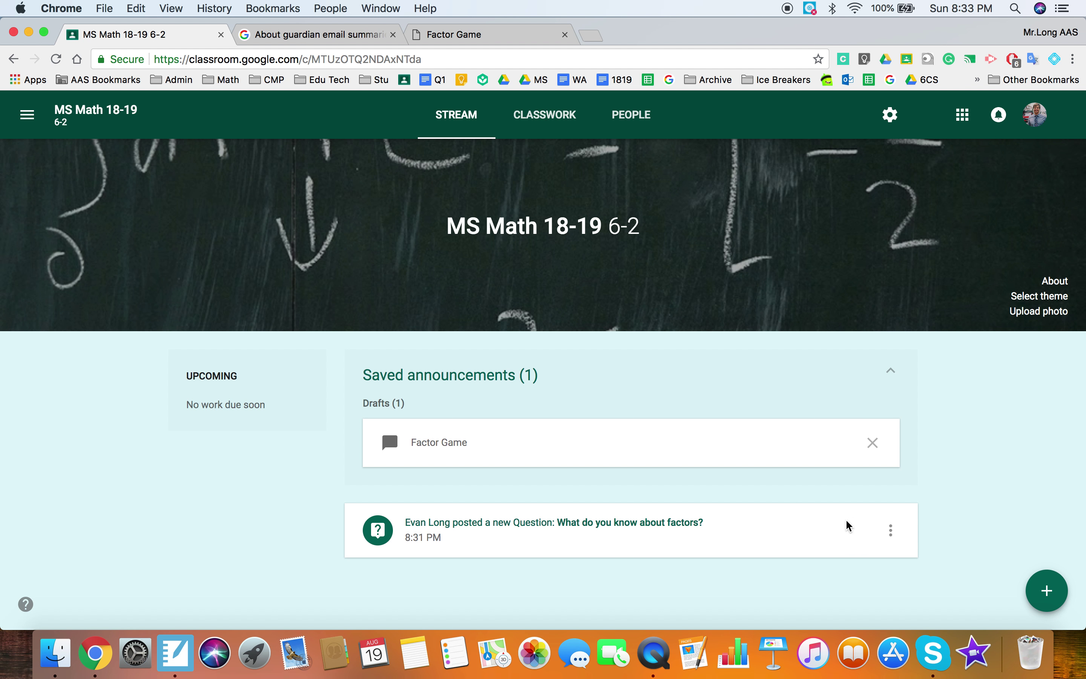
click(669, 522)
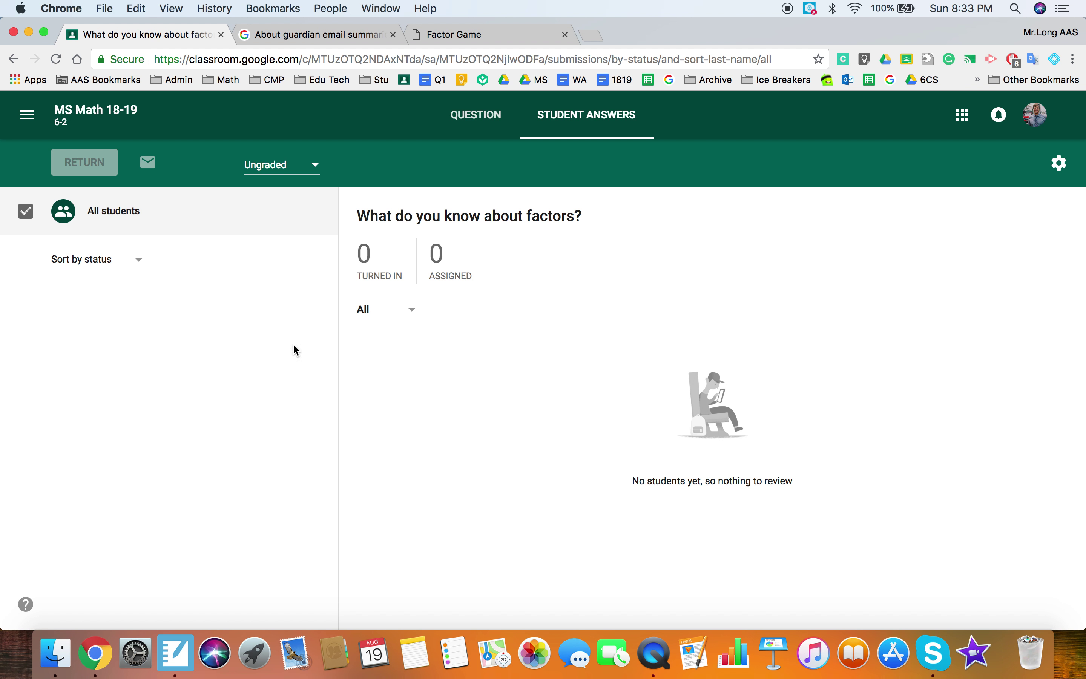
click(27, 125)
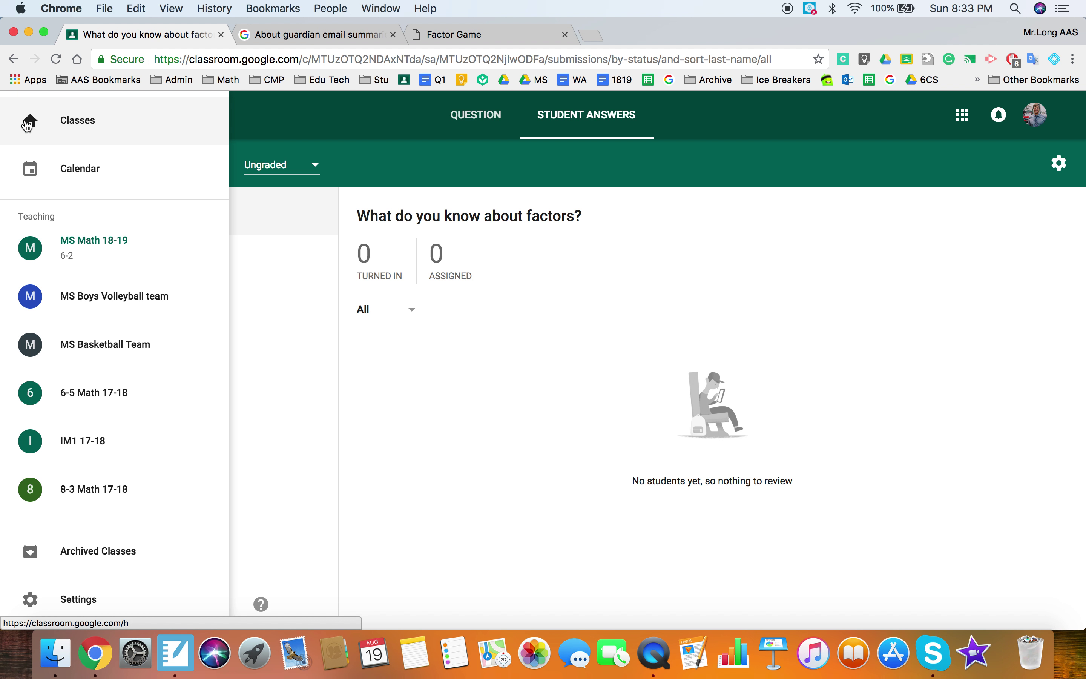
click(469, 129)
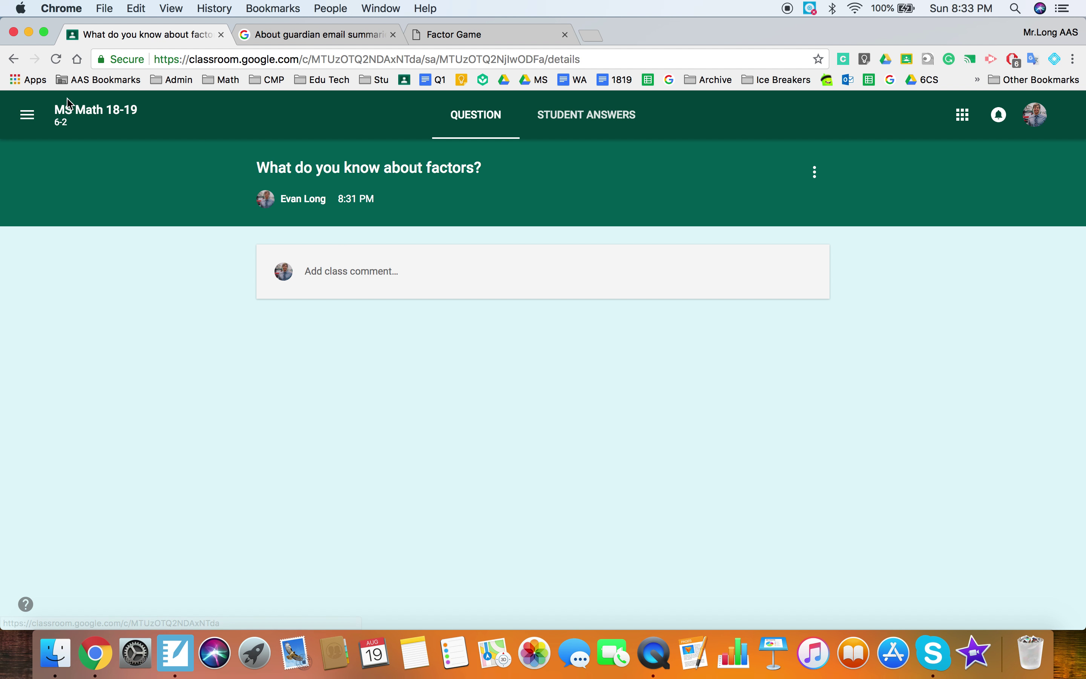
click(71, 113)
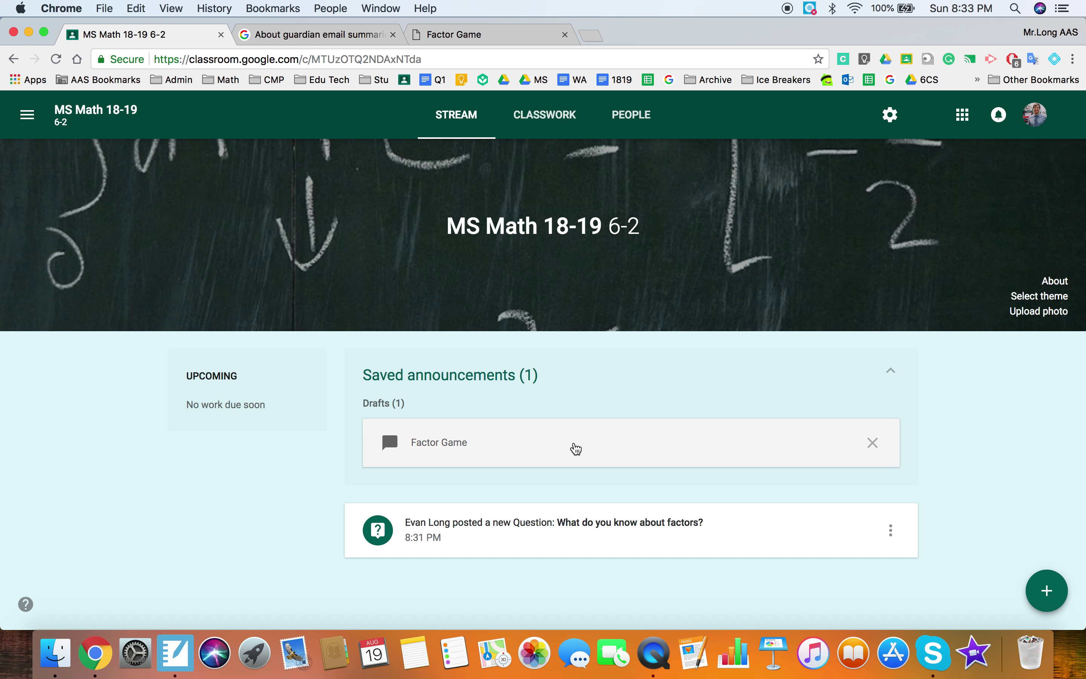
- Post the saved Factor Game draft announcement to students, confirming the post
click(575, 442)
click(757, 450)
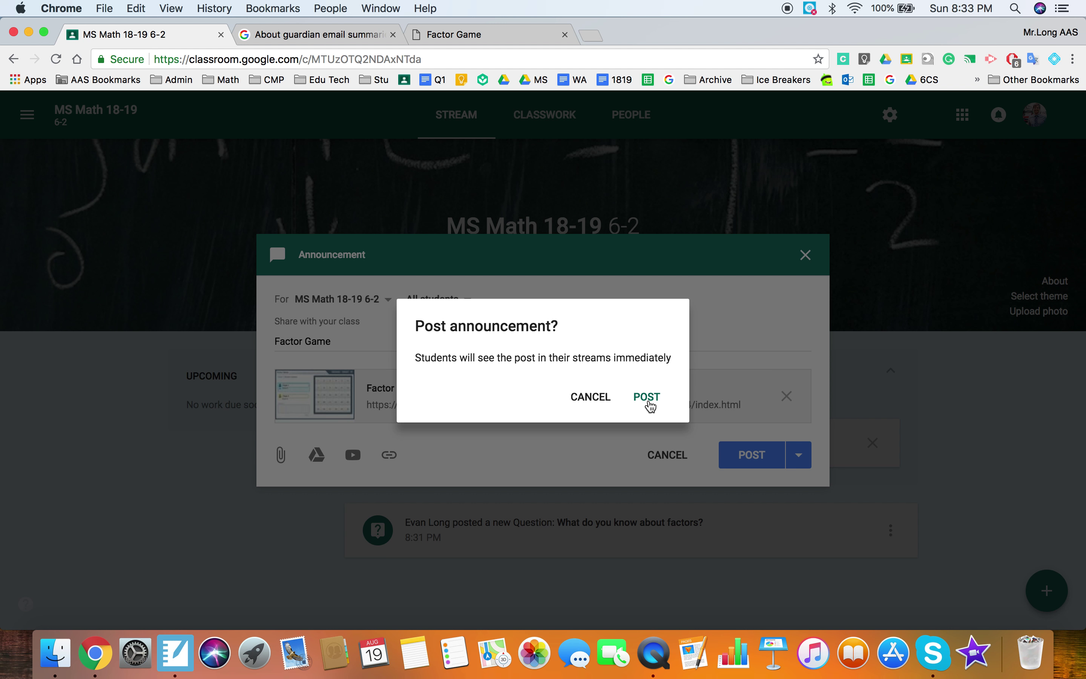
click(650, 406)
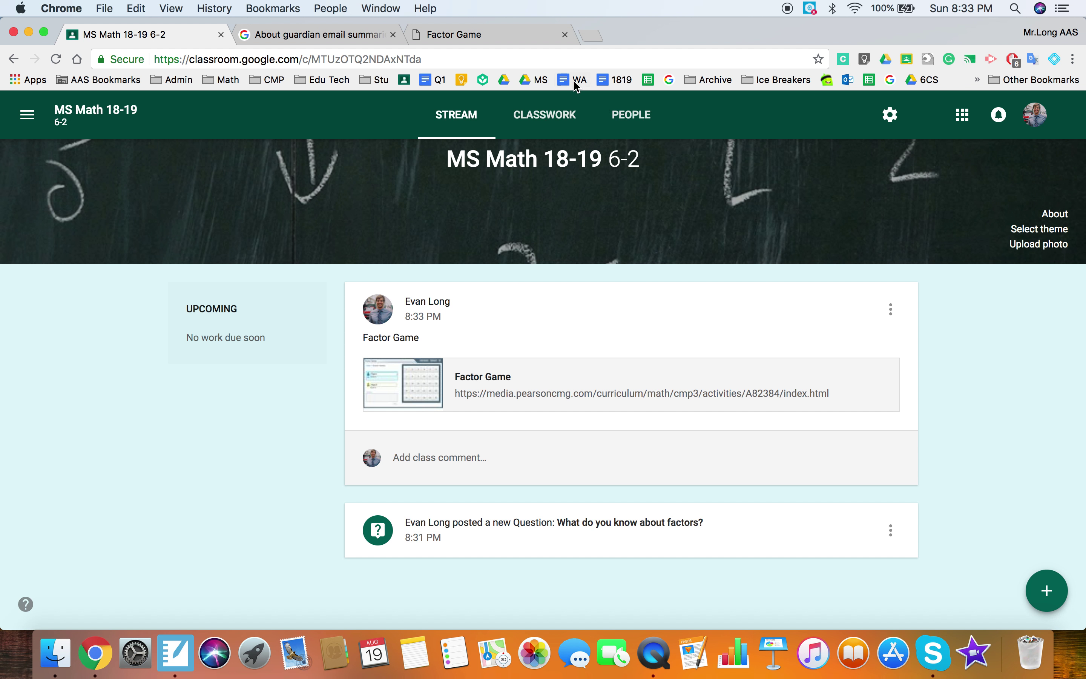
- Start a new blank assignment from the Classwork page's Create menu
click(544, 115)
click(317, 164)
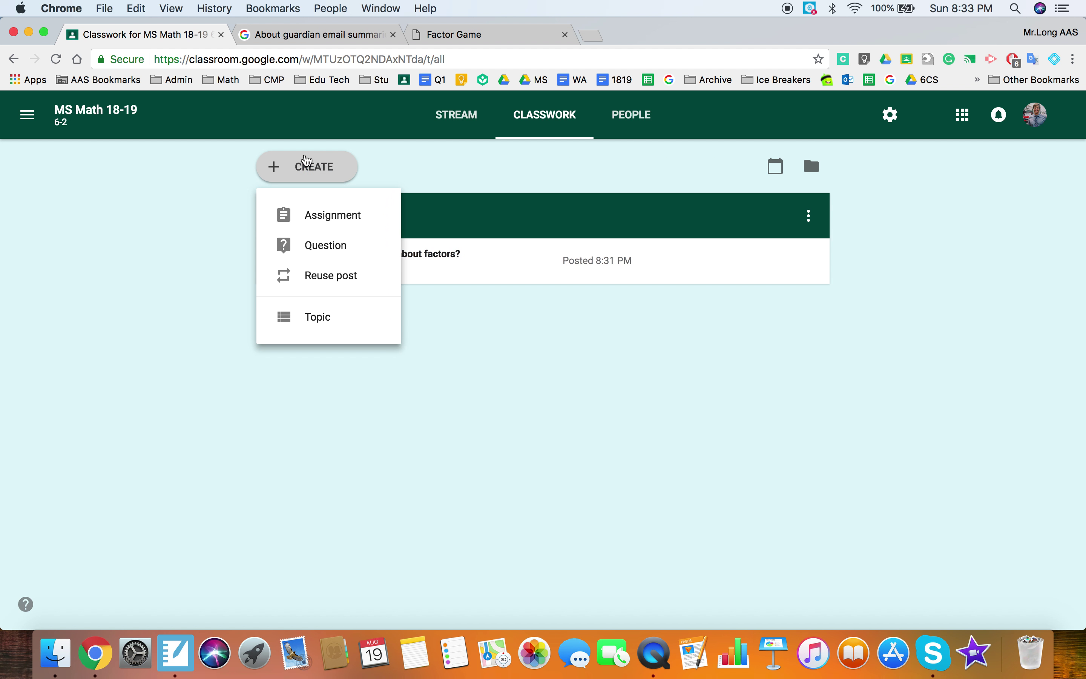
click(314, 224)
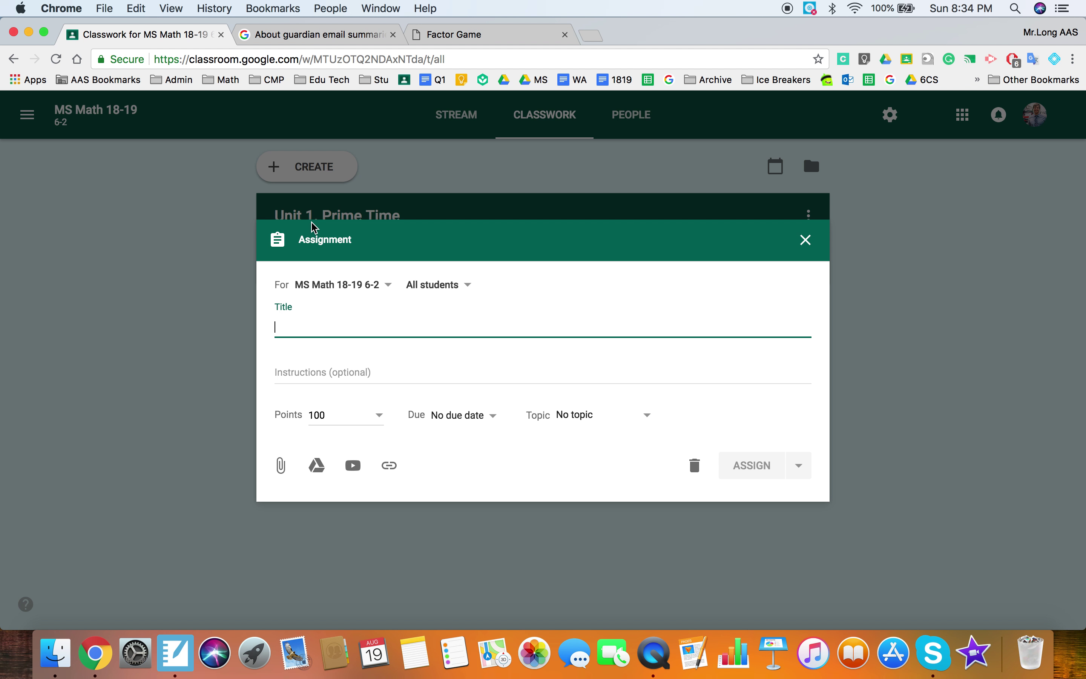
click(810, 250)
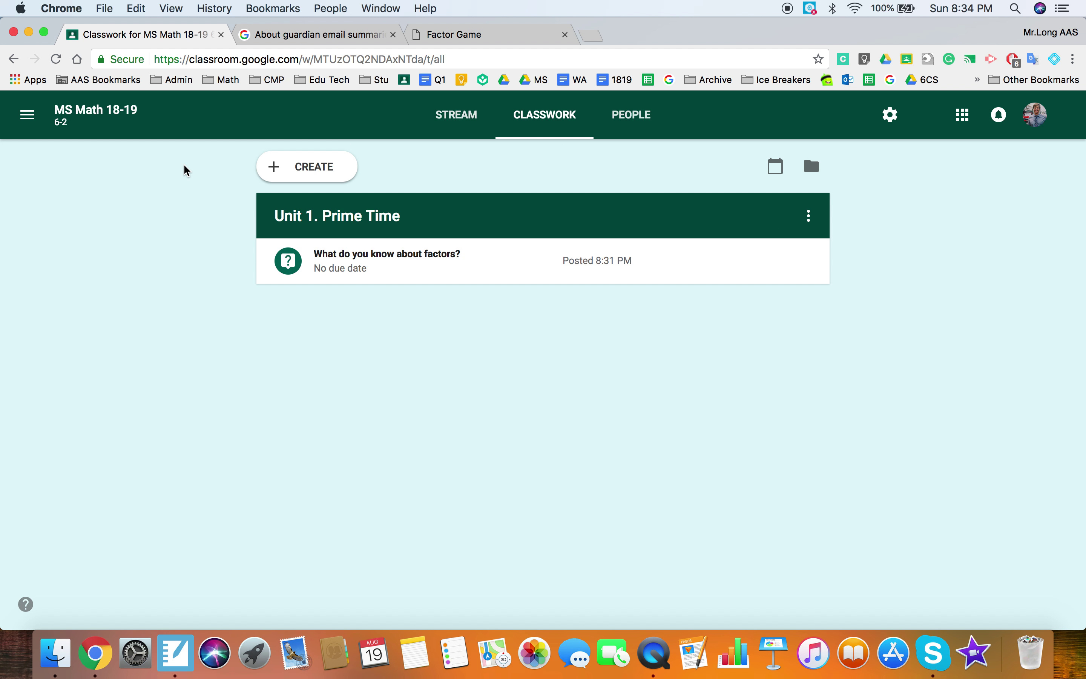
click(453, 128)
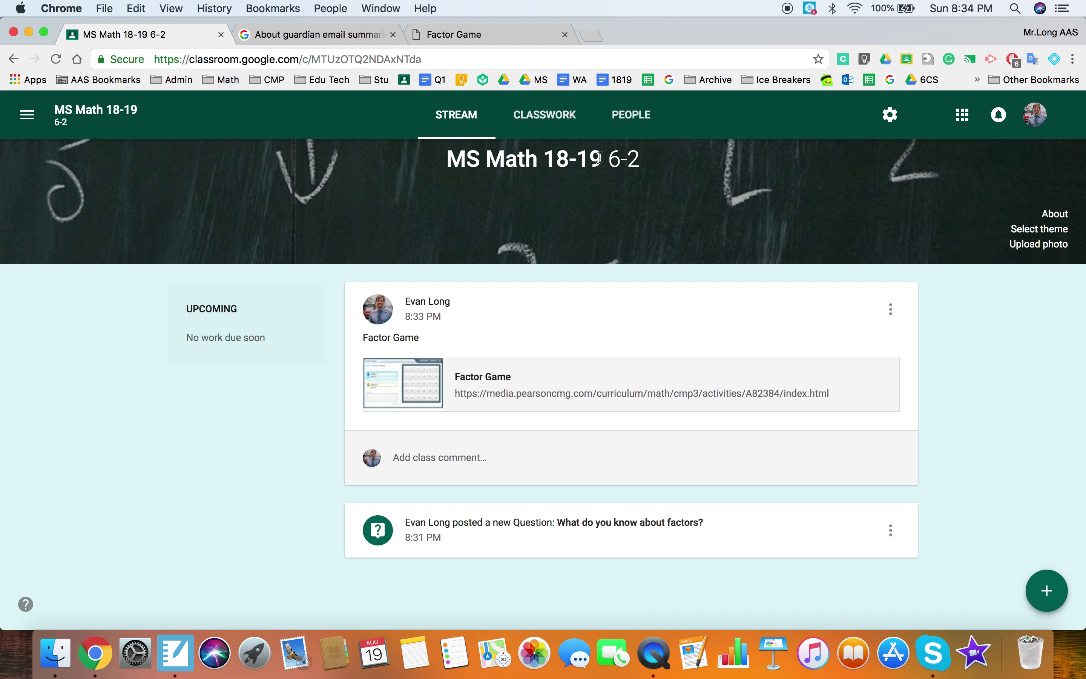
click(543, 129)
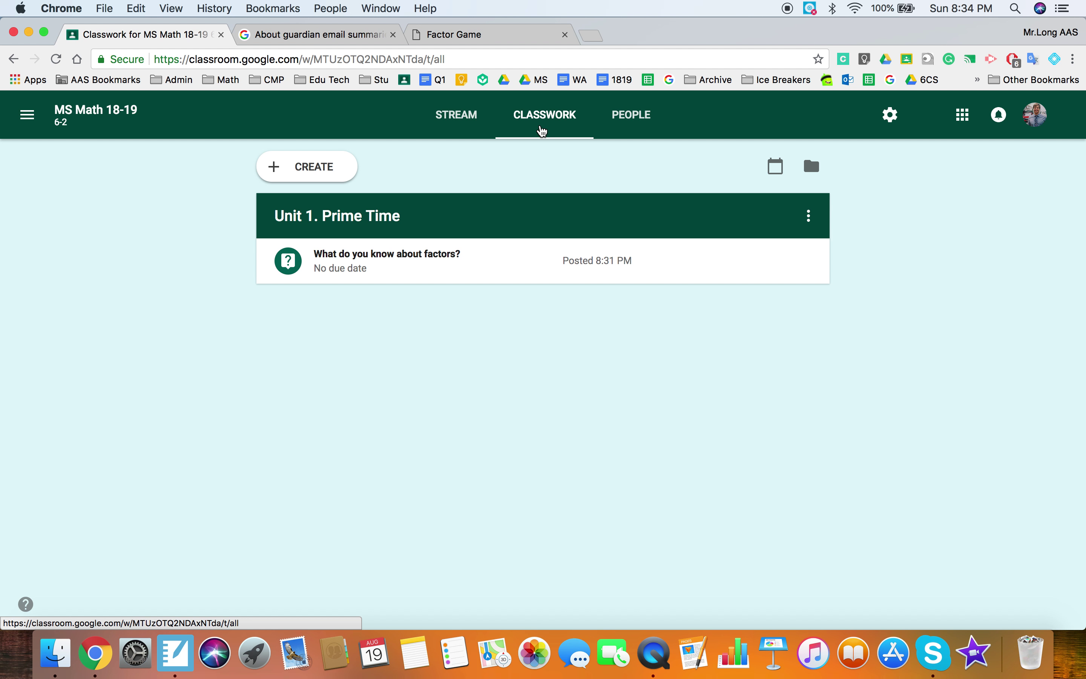